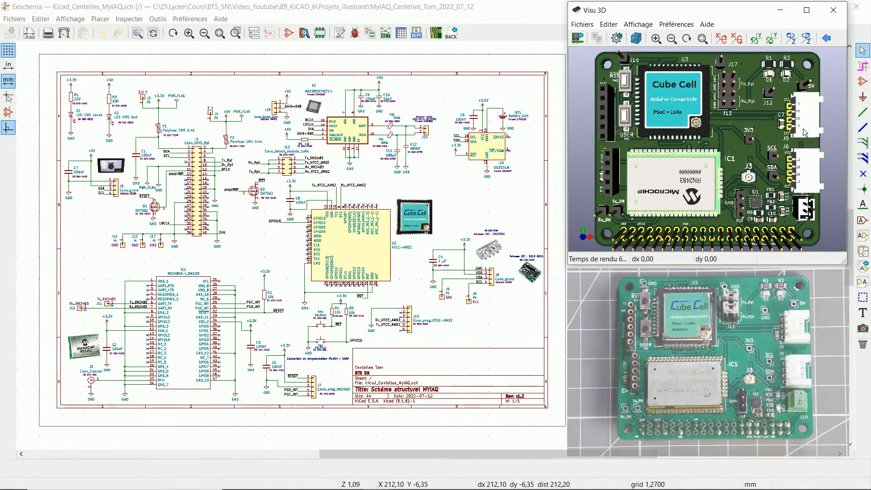
pyautogui.moveTo(837, 148); pyautogui.dragTo(568, 145)
pyautogui.moveTo(647, 144); pyautogui.dragTo(616, 140)
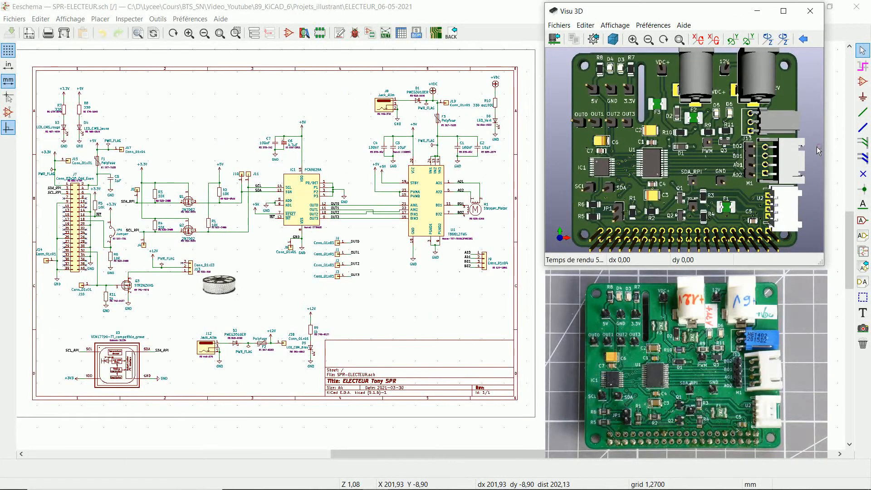
pyautogui.moveTo(817, 146)
pyautogui.mouseDown()
pyautogui.moveTo(533, 149)
pyautogui.moveTo(821, 150)
pyautogui.mouseUp()
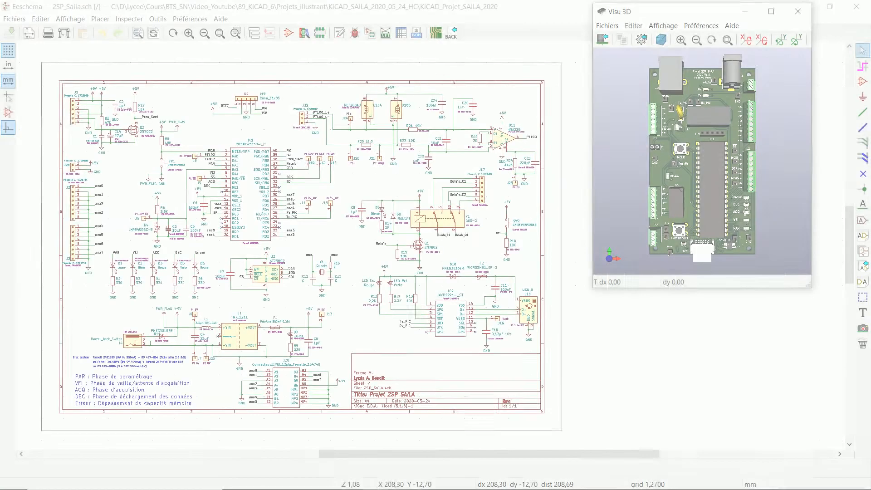
pyautogui.moveTo(762, 155); pyautogui.dragTo(598, 157)
pyautogui.moveTo(688, 164); pyautogui.dragTo(624, 169)
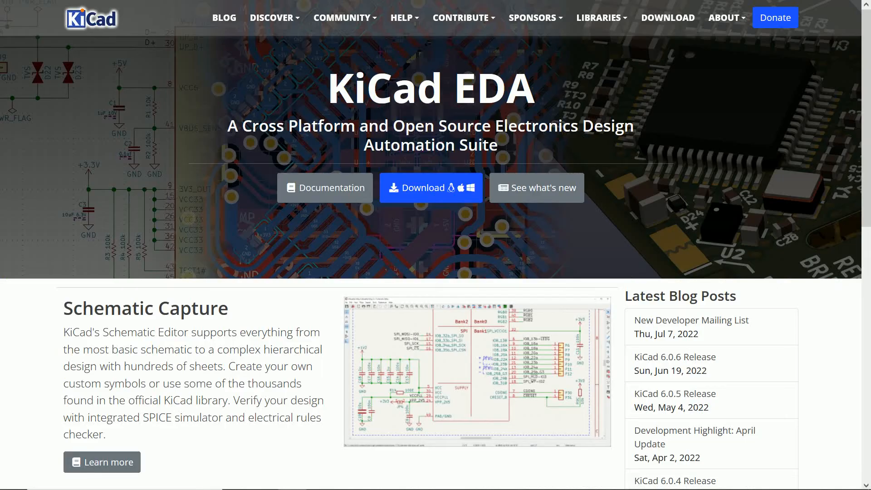
# Download the 64-bit Windows stable release of KiCad 6.0.6 from the CERN - Switzerland mirror.
pyautogui.click(433, 196)
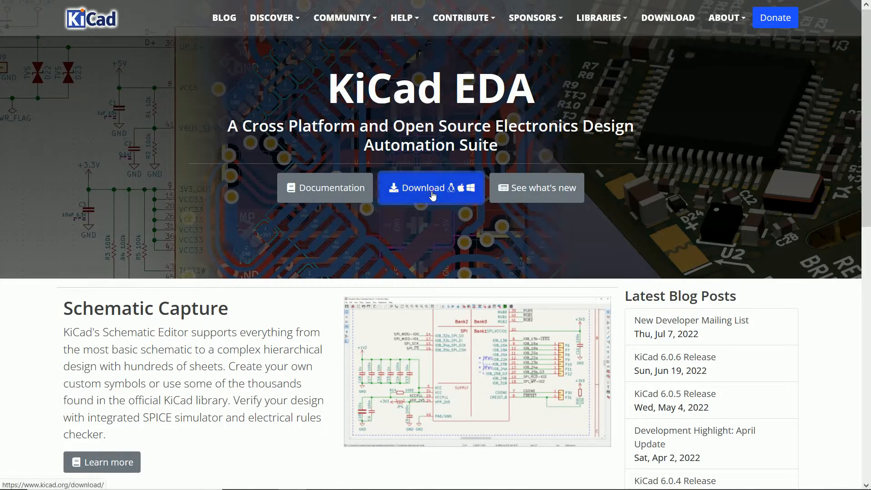
pyautogui.click(647, 197)
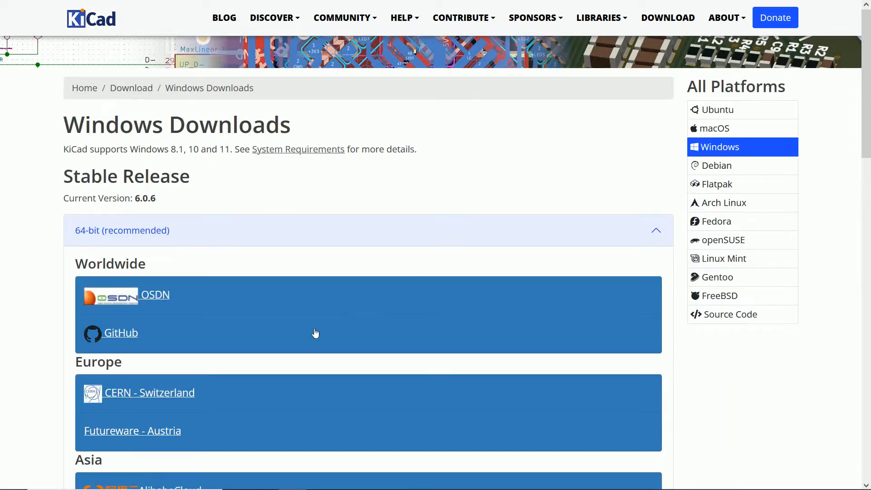
pyautogui.click(172, 396)
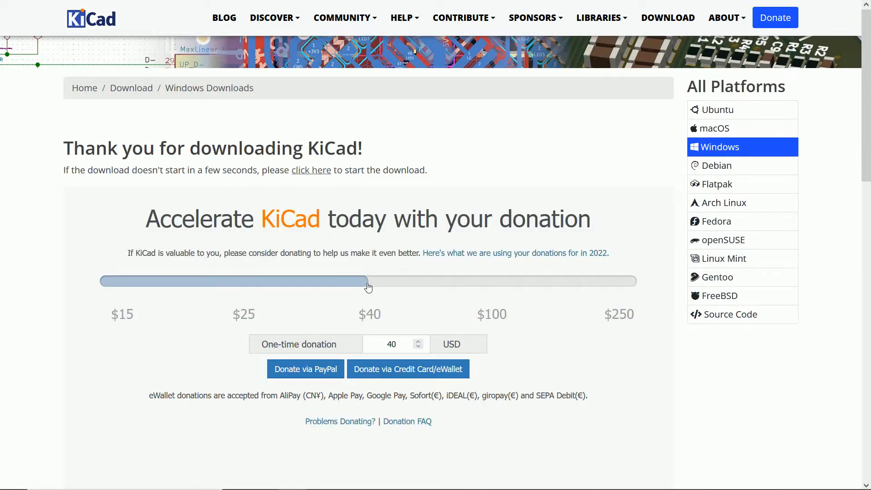
# Try different one-time donation amounts on the download page, including $25.
pyautogui.moveTo(364, 285); pyautogui.dragTo(301, 278)
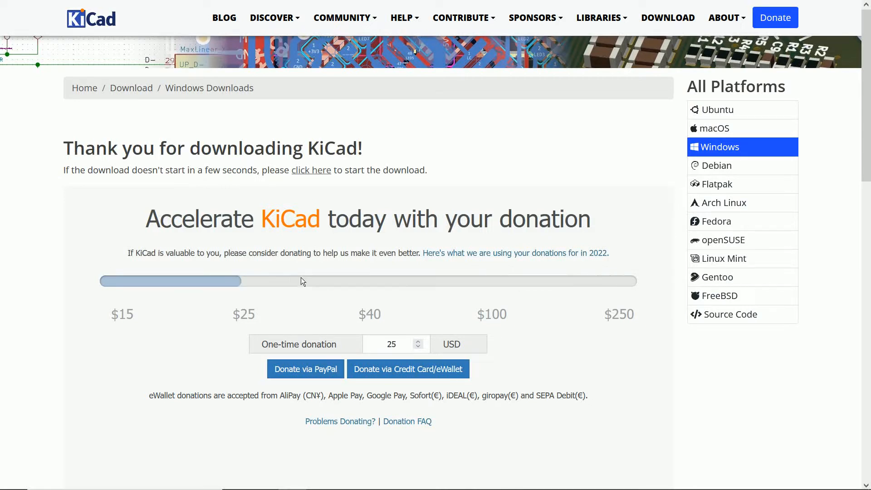
pyautogui.moveTo(198, 278); pyautogui.dragTo(342, 267)
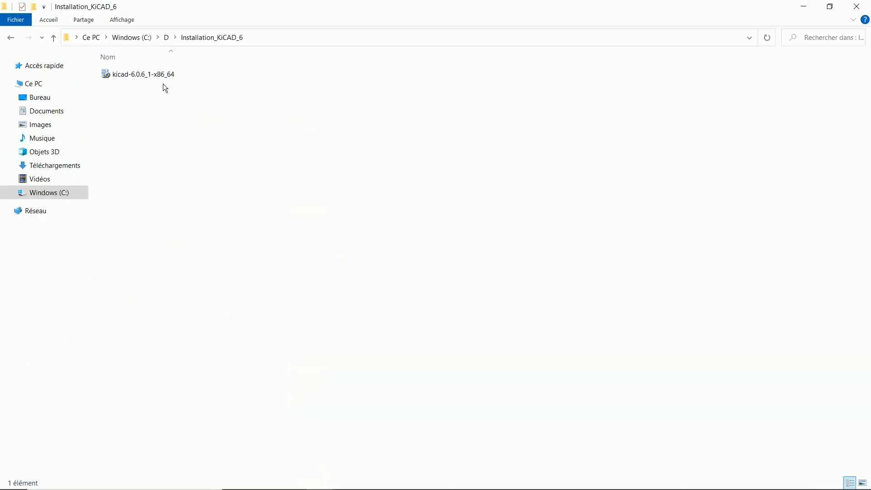
# Install KiCad 6.0.6 from kicad-6.0.6_1-x86_64 with the default components into C:\Program Files\KiCad\6.0.
pyautogui.doubleClick(154, 72)
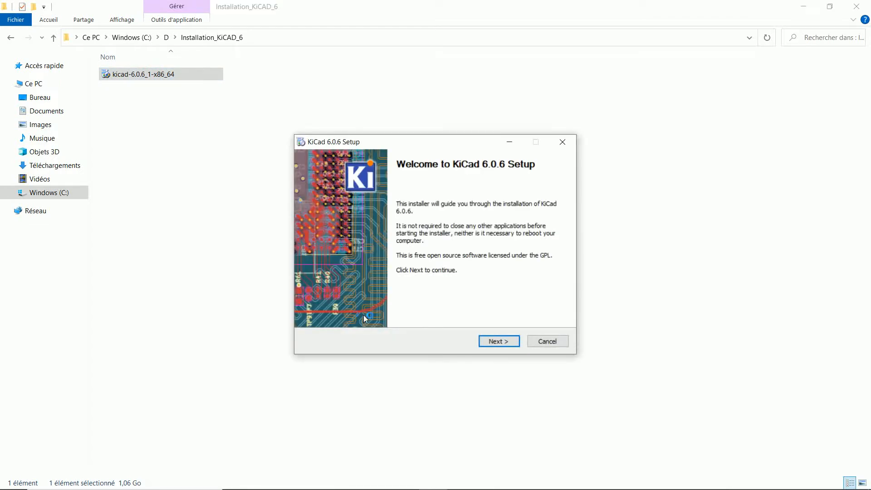
pyautogui.click(497, 342)
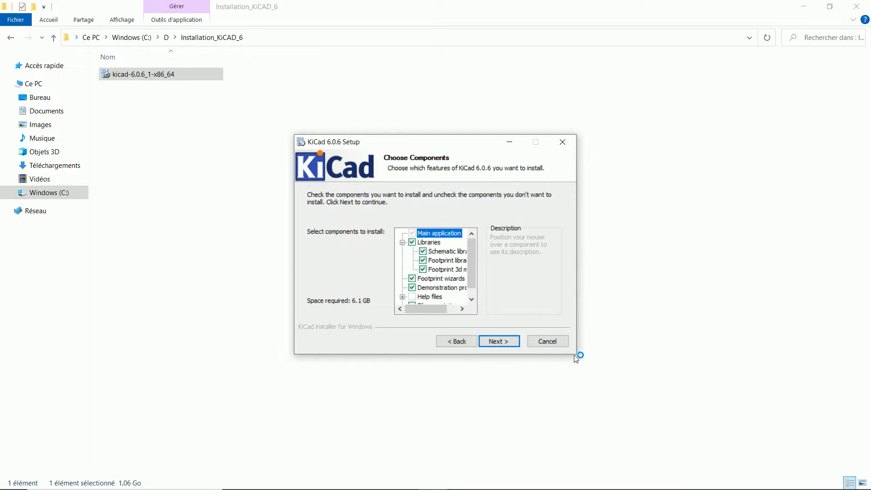
pyautogui.click(507, 343)
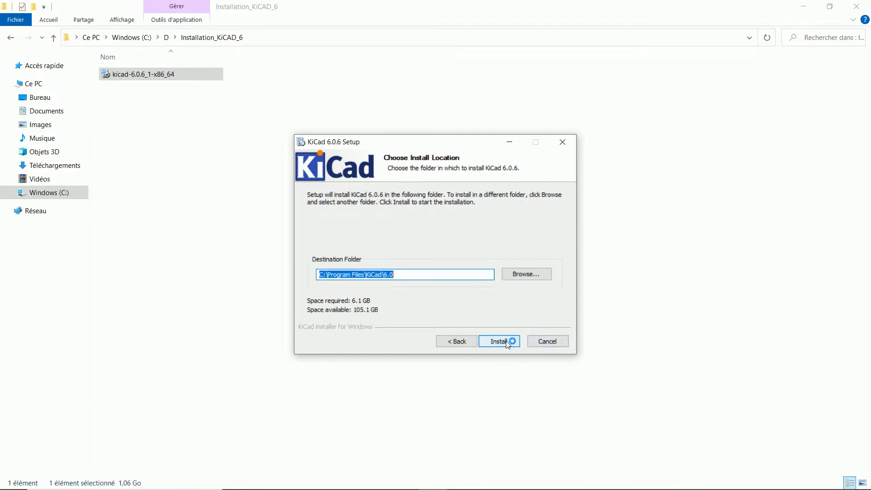
pyautogui.click(506, 342)
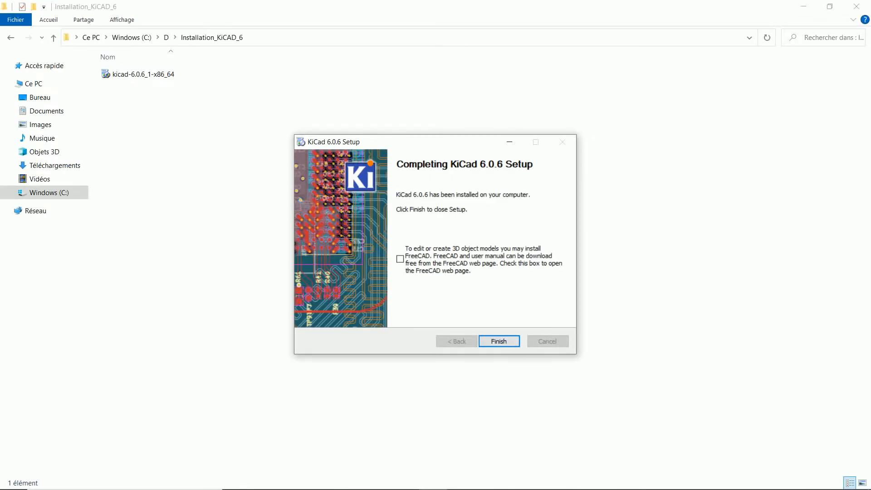
pyautogui.press('Return')
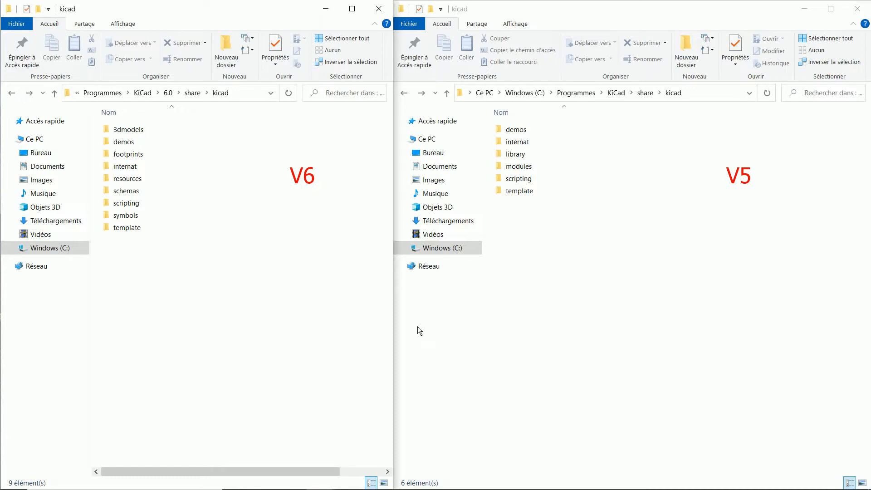
# Compare the V5 library folder with the V6 symbols folder and return both windows to their kicad folders.
pyautogui.doubleClick(526, 155)
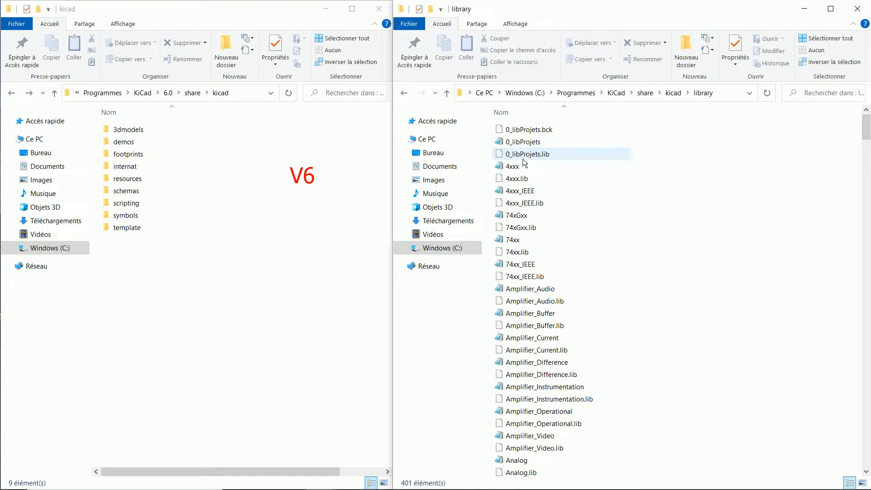
pyautogui.doubleClick(136, 216)
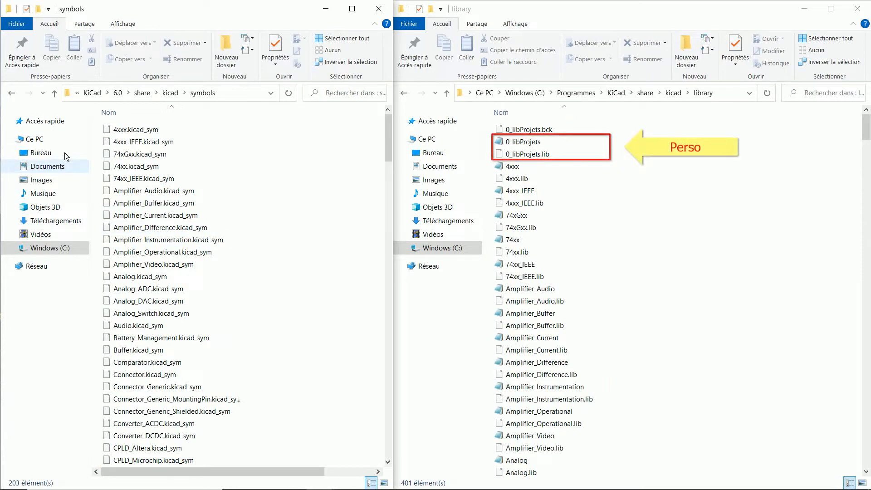
pyautogui.click(11, 92)
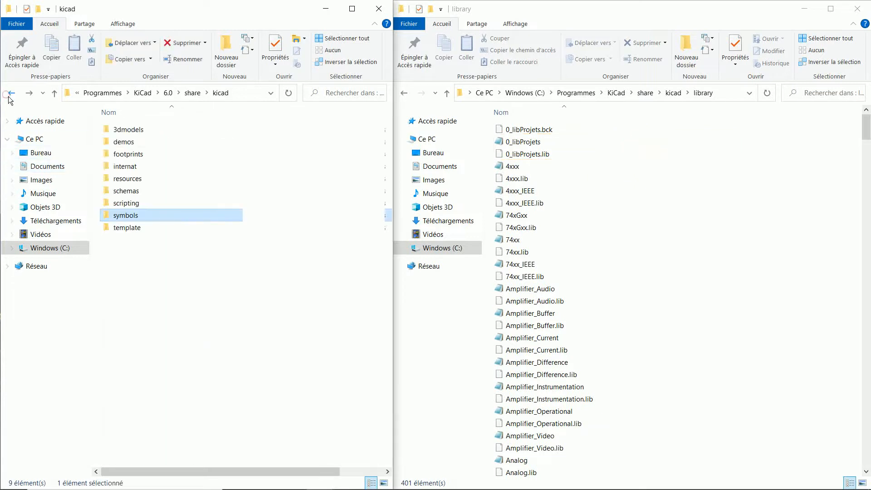
pyautogui.click(402, 92)
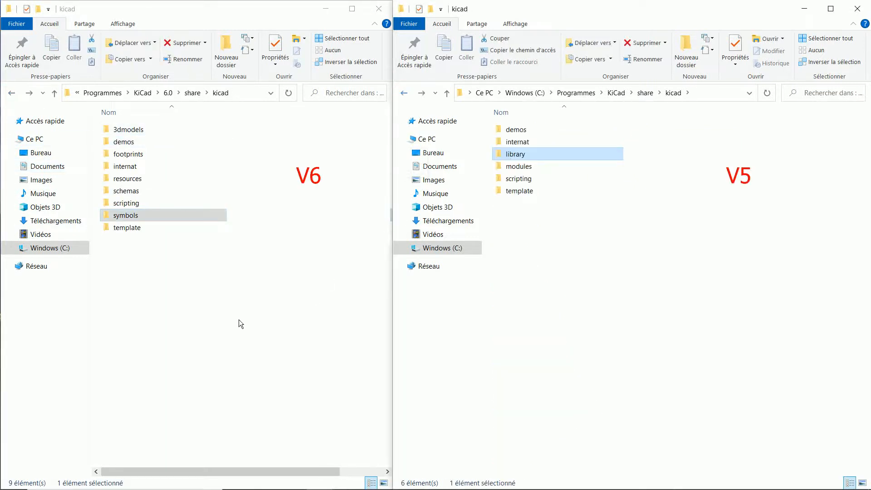
# Compare the V6 footprints folder with the V5 modules folder and return both windows to their kicad folders.
pyautogui.doubleClick(140, 155)
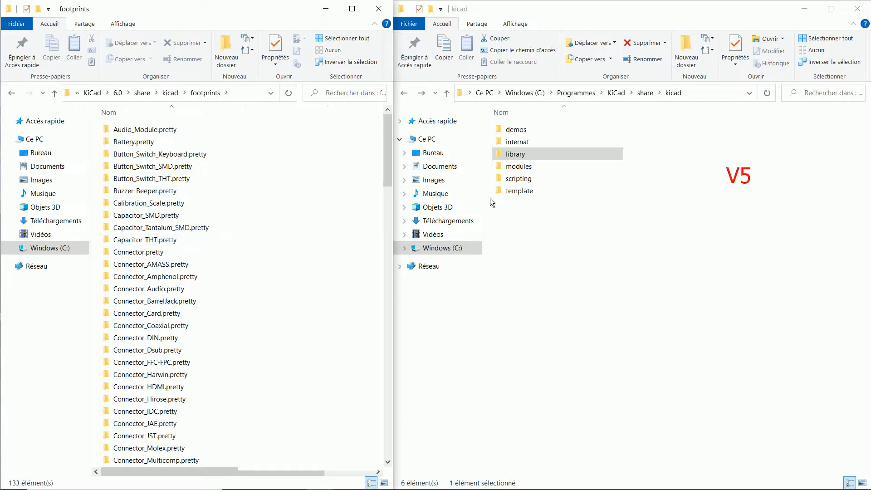
pyautogui.doubleClick(532, 168)
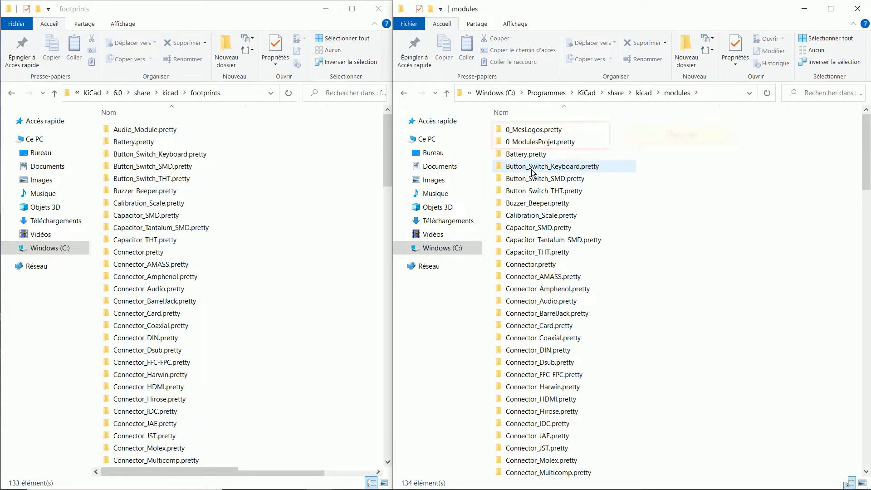
pyautogui.click(404, 93)
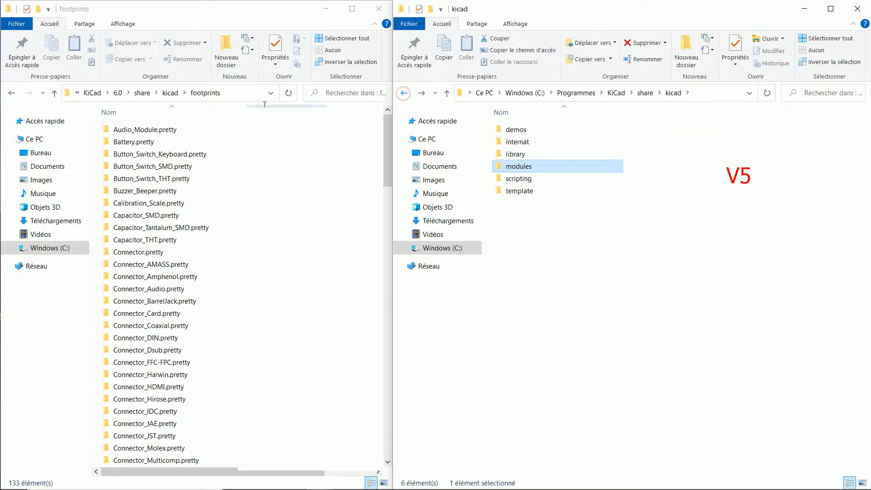
pyautogui.click(10, 94)
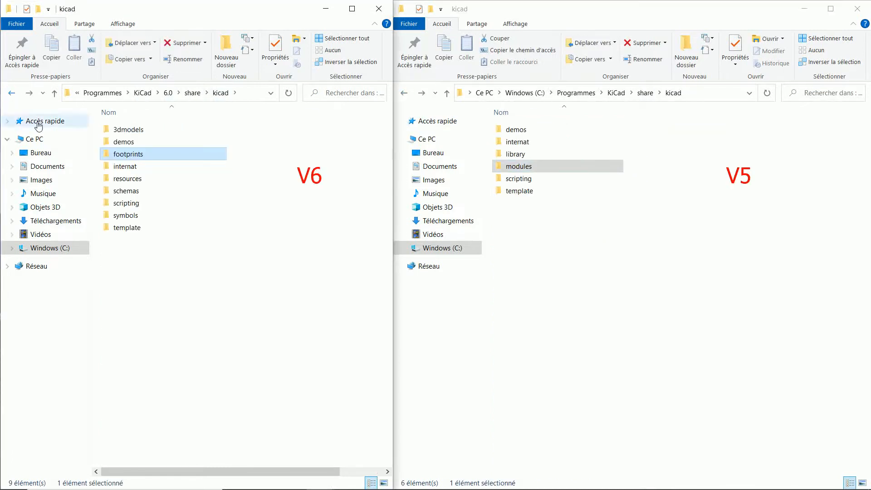
# Compare the 3D model locations by opening the V6 3dmodels folder and the packages3d folder inside V5 modules.
pyautogui.doubleClick(144, 130)
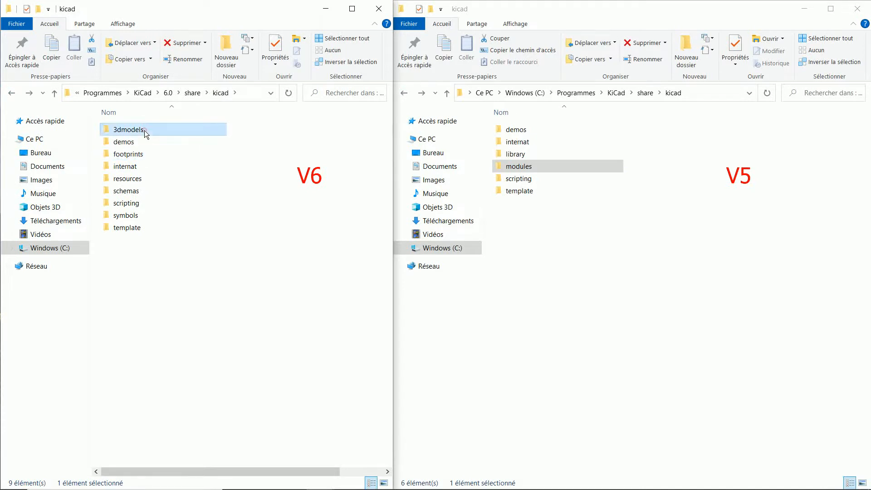
pyautogui.doubleClick(517, 166)
pyautogui.scroll(-15, 537, 194)
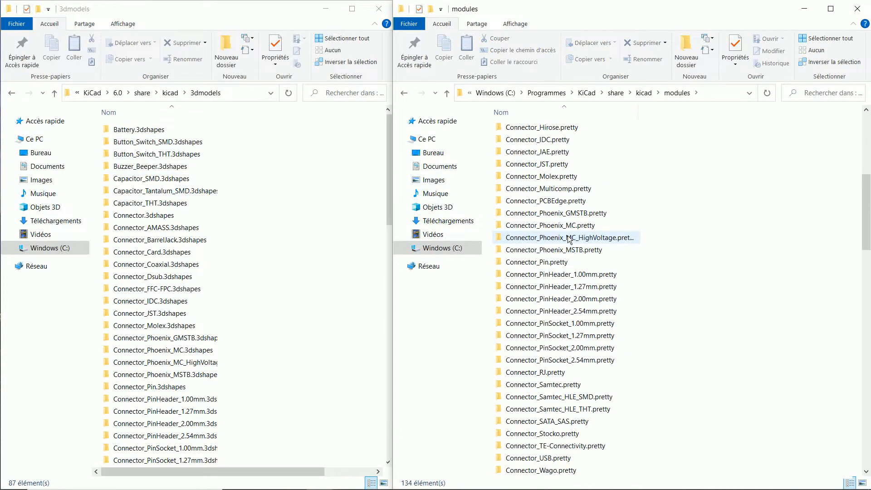
pyautogui.scroll(-7, 567, 236)
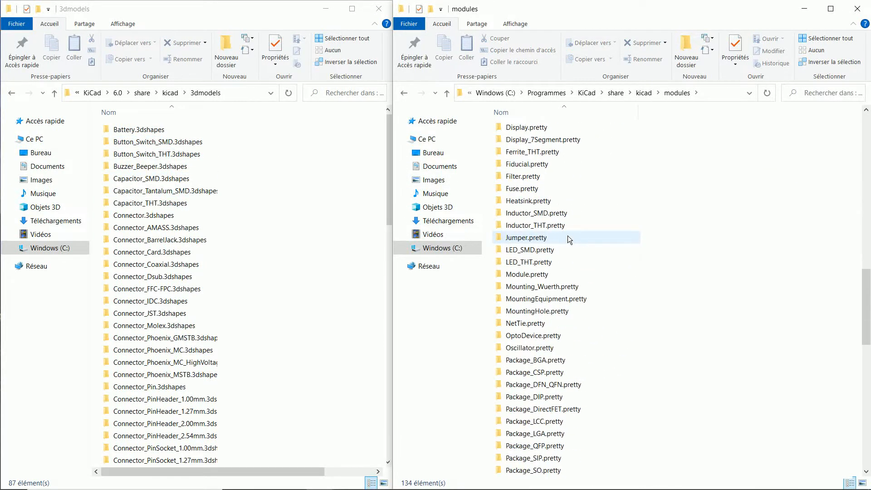
pyautogui.doubleClick(525, 458)
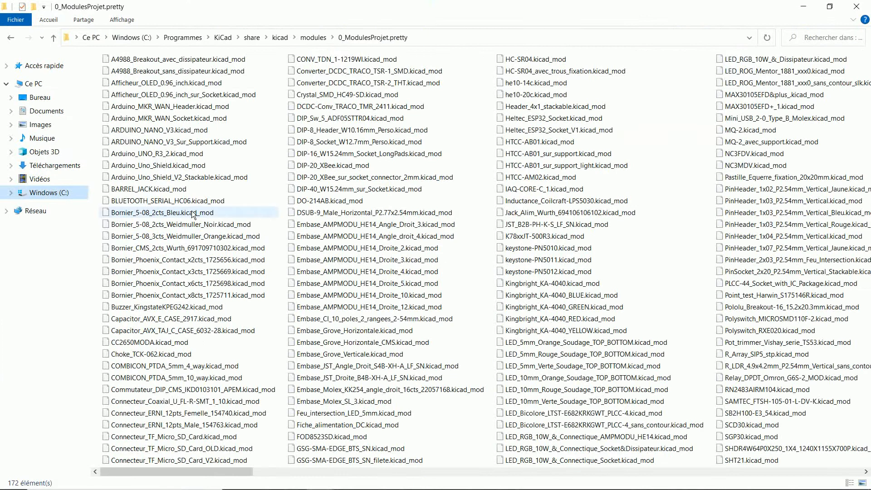
# Examine the 3D model path line of Bornier_5-08_2cts_Bleu.kicad_mod in Notepad++ and return both folder windows to kicad.
pyautogui.click(192, 212)
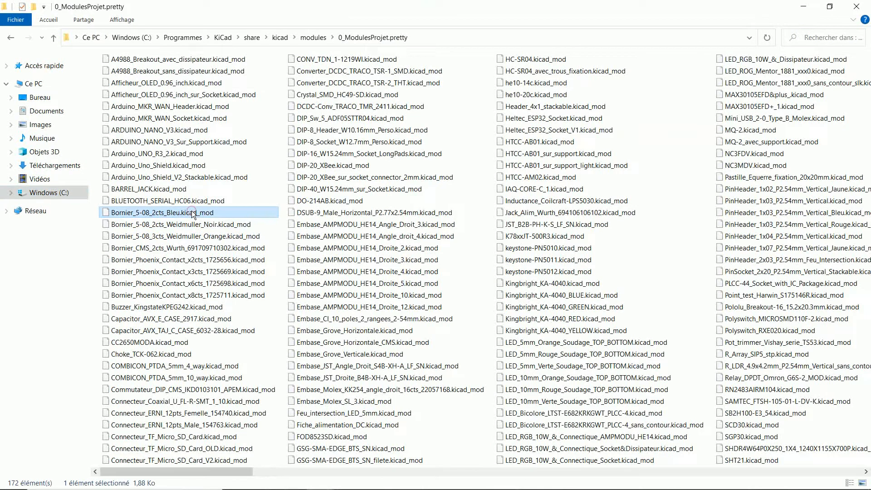
pyautogui.rightClick(192, 212)
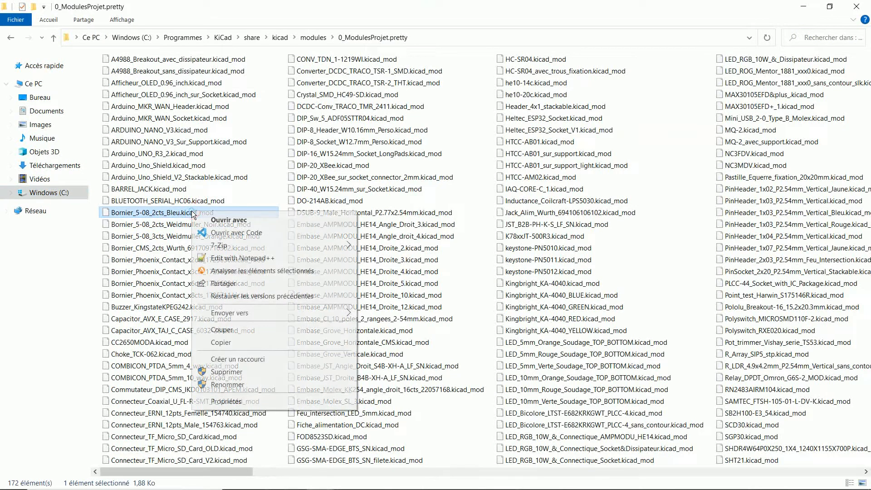
pyautogui.click(243, 259)
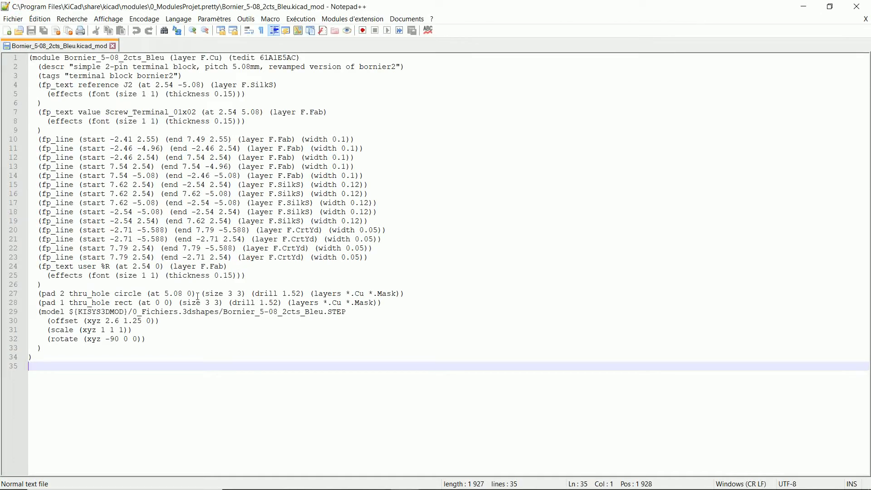
pyautogui.moveTo(38, 312); pyautogui.dragTo(351, 312)
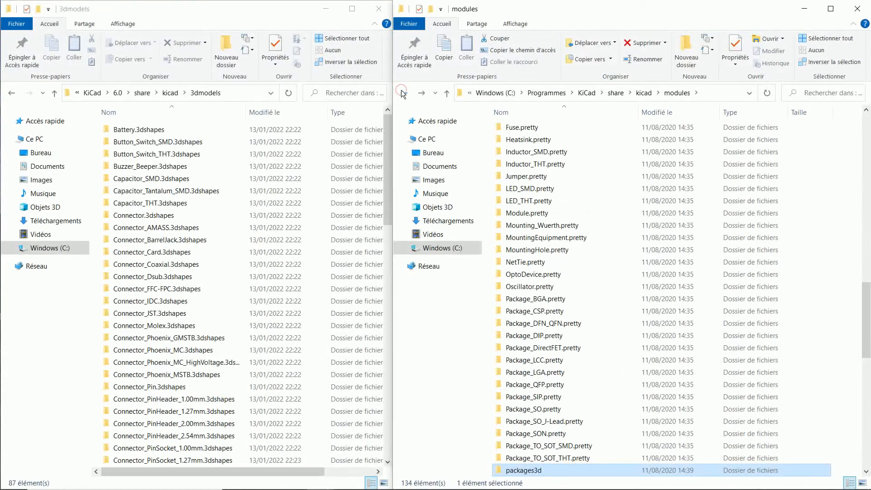
pyautogui.click(401, 92)
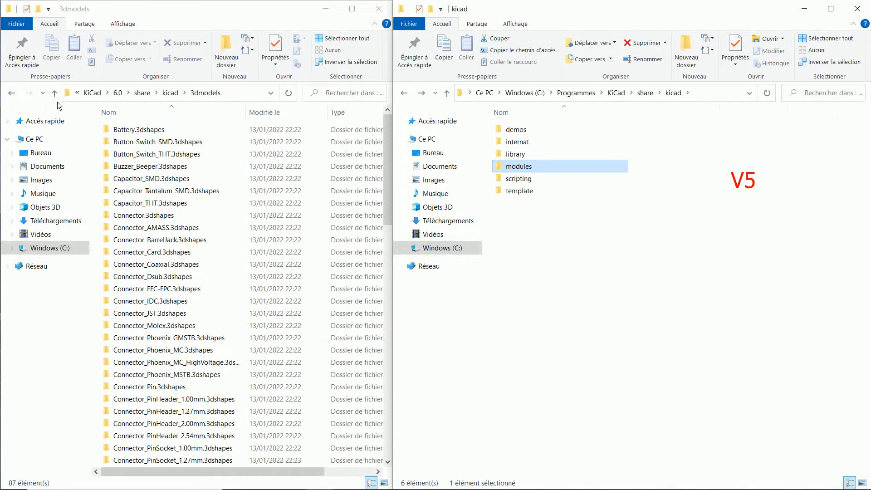
pyautogui.click(12, 93)
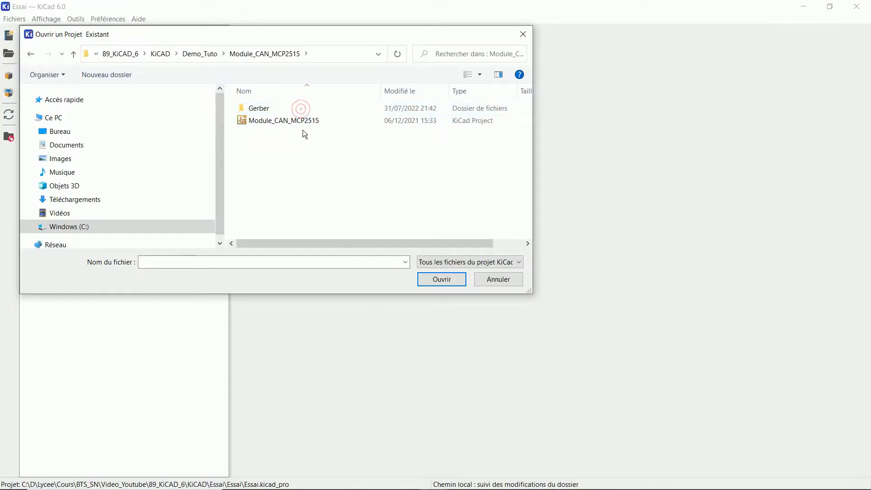
# Open the Module_CAN_MCP2515 project in KiCad, launch its schematic editor and select the Device:CP symbol in the project rescue assistant.
pyautogui.doubleClick(290, 121)
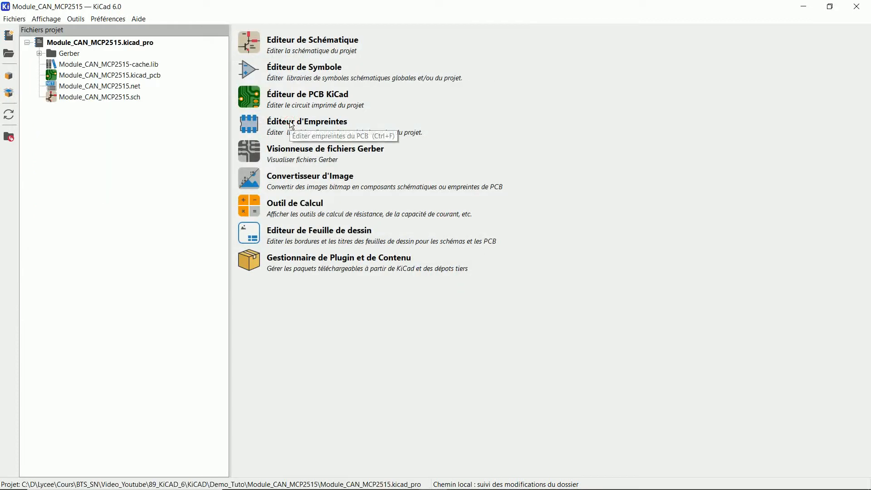
pyautogui.click(250, 48)
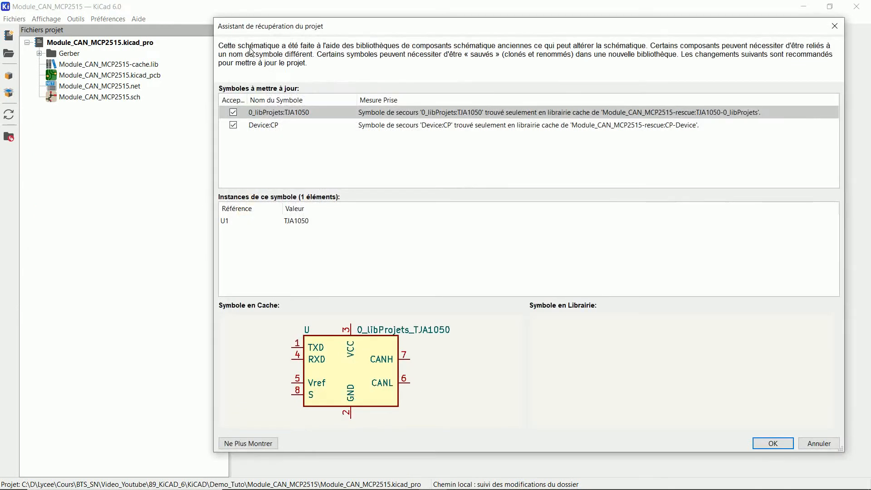
pyautogui.click(392, 127)
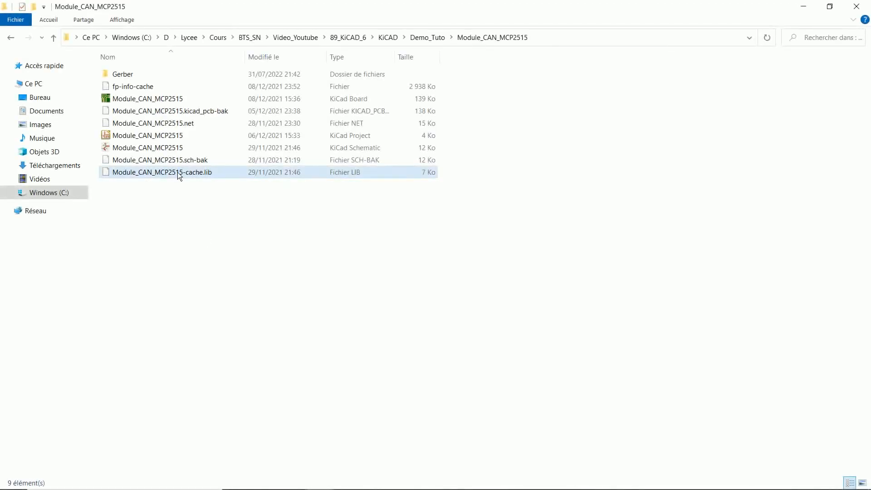
# Open Module_CAN_MCP2515-cache.lib from the project folder in Notepad++ to examine the TJA1050 symbol definition.
pyautogui.rightClick(177, 173)
pyautogui.click(218, 220)
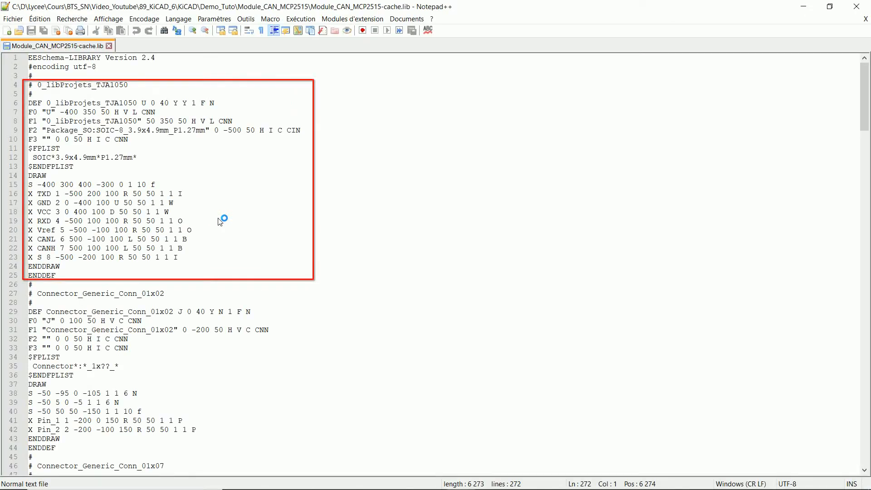
# Search Module_CAN_MCP2515-cache.lib for "cp" to examine the Device_CP symbol definition, closing the search when finished.
pyautogui.hotkey('ctrl', 'f')
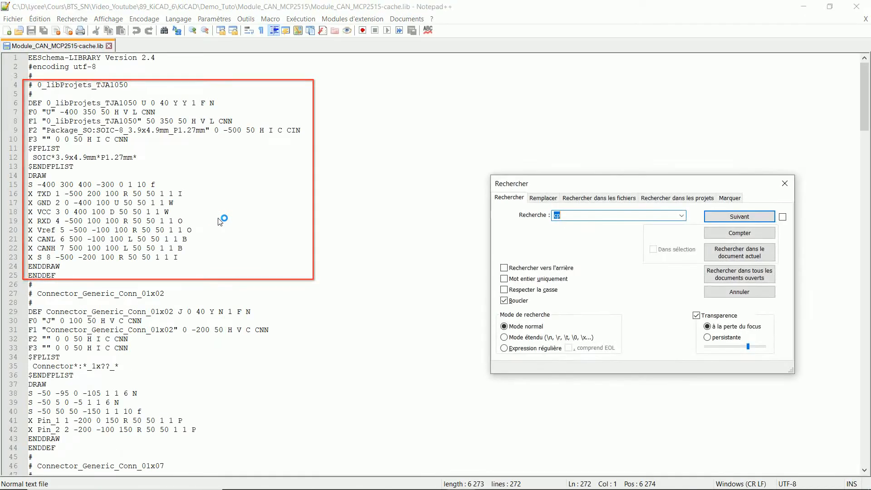
pyautogui.press('Return')
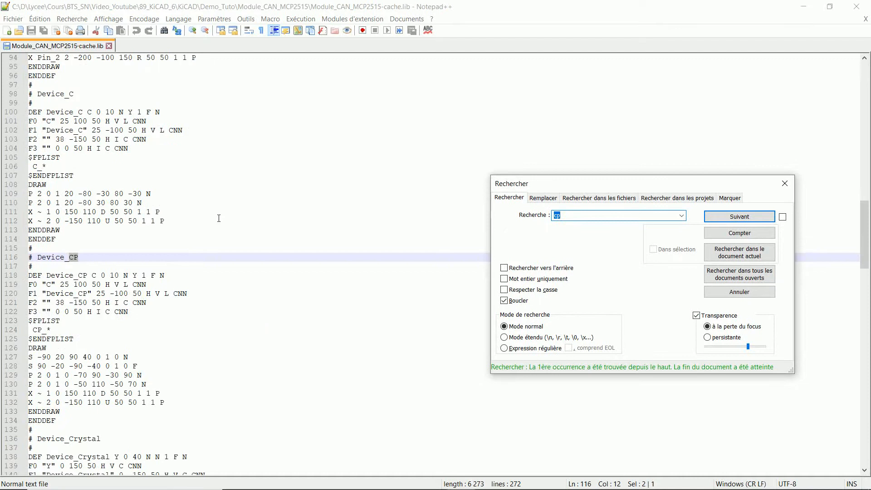
pyautogui.click(790, 184)
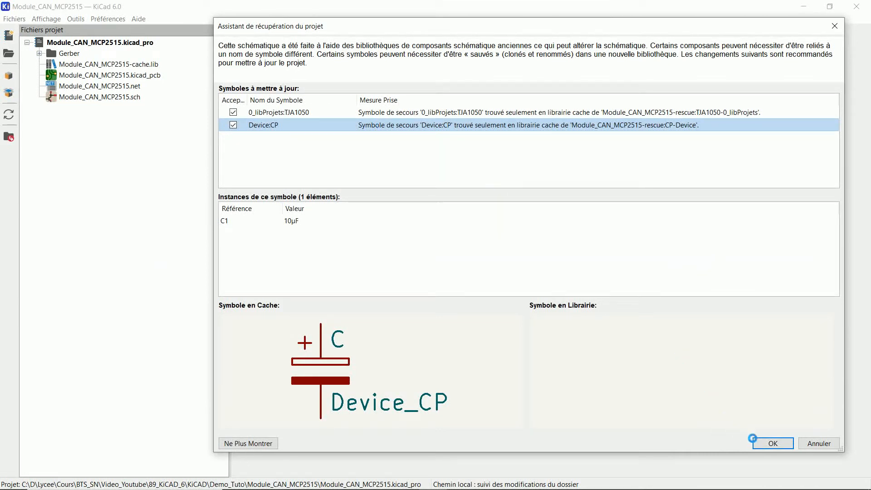
# Cancel the project rescue assistant and load the schematic without rescuing the TJA1050 and CP symbols.
pyautogui.click(810, 442)
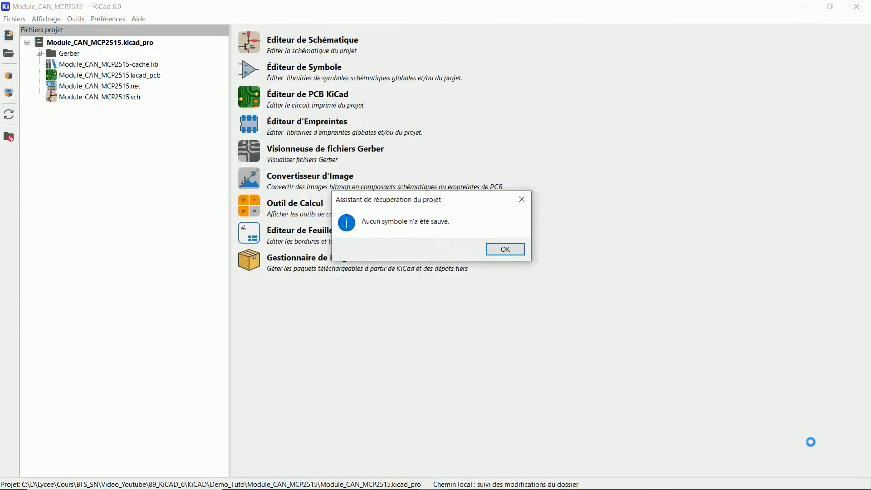
pyautogui.click(505, 249)
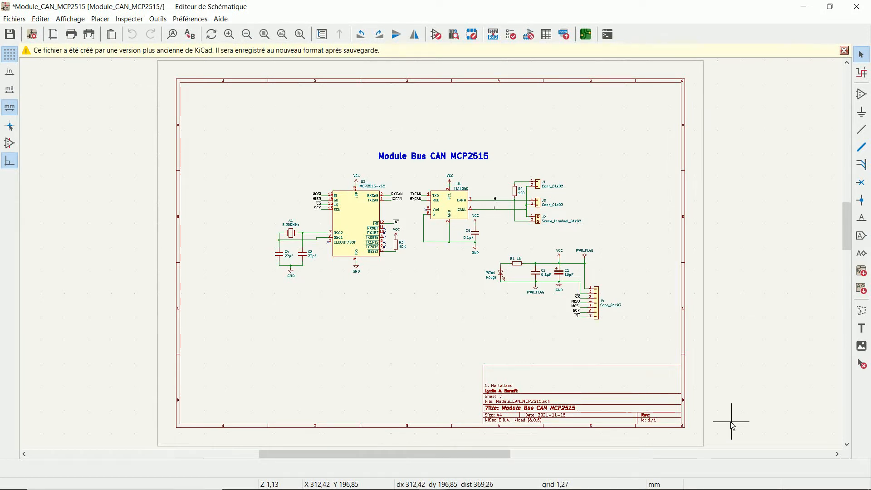
# Save the Module_CAN_MCP2515 schematic in the current KiCad format and close the schematic editor.
pyautogui.scroll(-1, 732, 422)
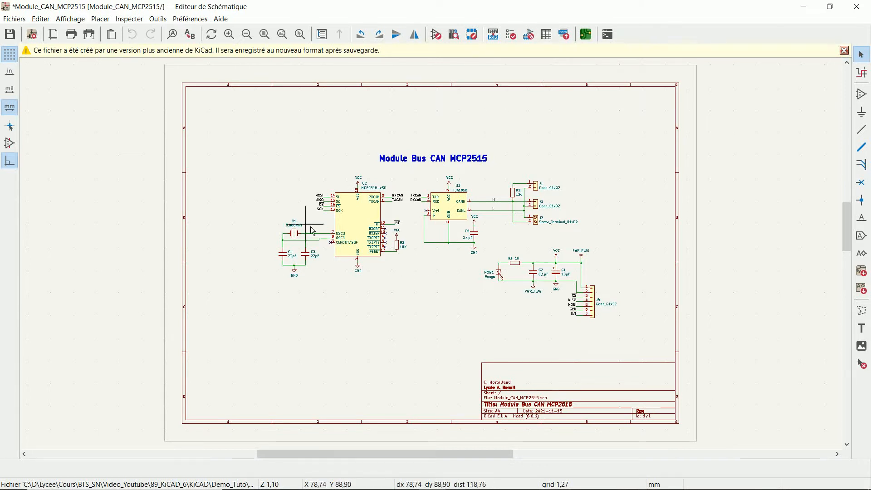
pyautogui.hotkey('ctrl', 's')
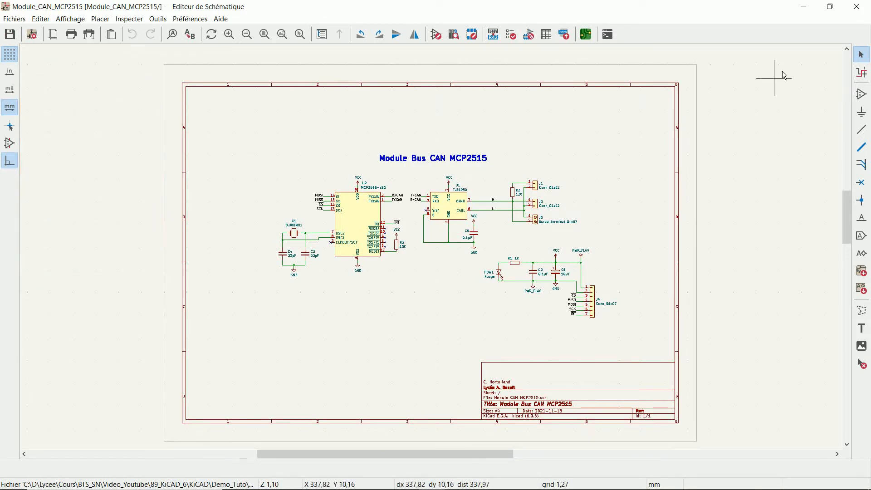
pyautogui.click(857, 7)
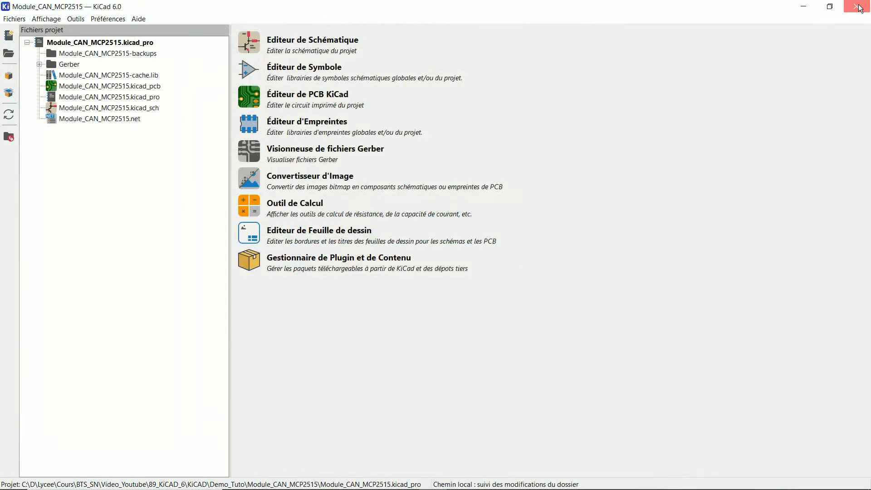
pyautogui.click(858, 7)
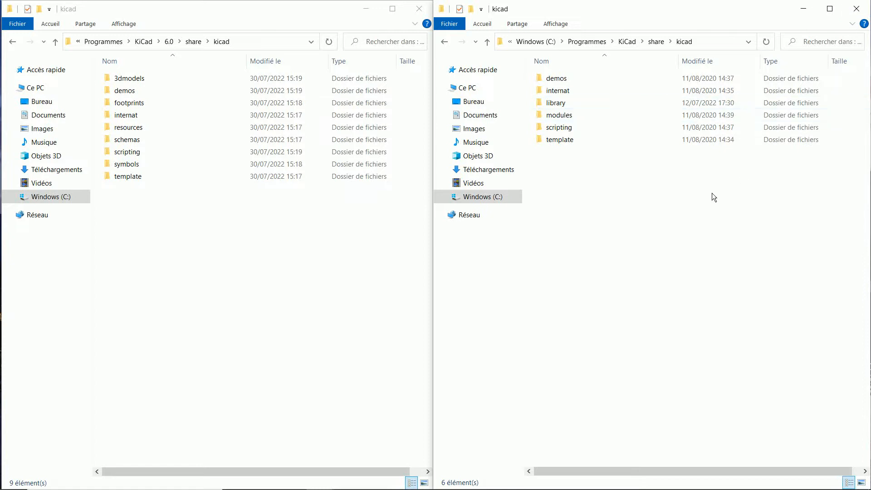
# Copy the 0_libProjets DCM and LIB files from the V5 library folder into the V6 symbols folder, granting administrator rights.
pyautogui.doubleClick(554, 103)
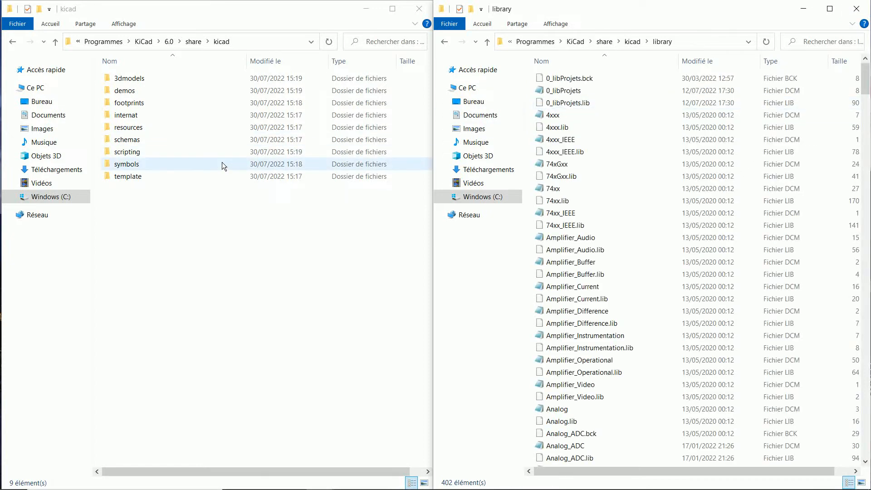
pyautogui.doubleClick(127, 164)
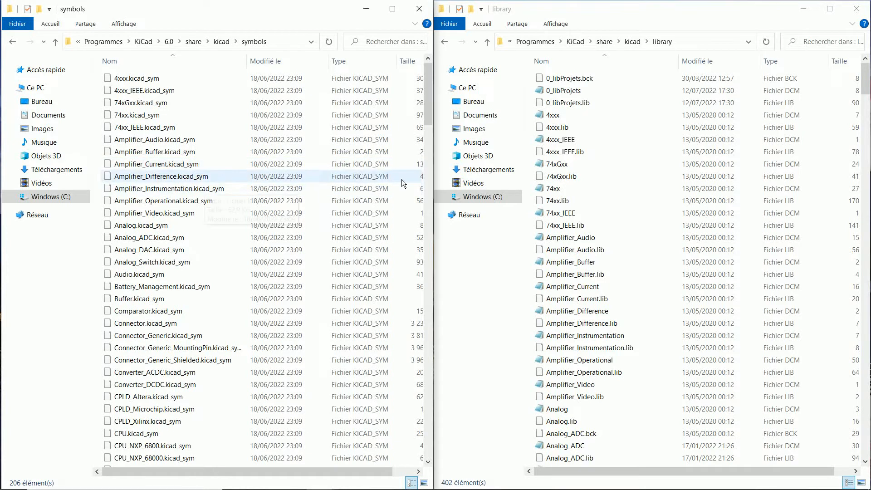
pyautogui.click(579, 91)
pyautogui.keyDown('shift'); pyautogui.click(578, 103); pyautogui.keyUp('shift')
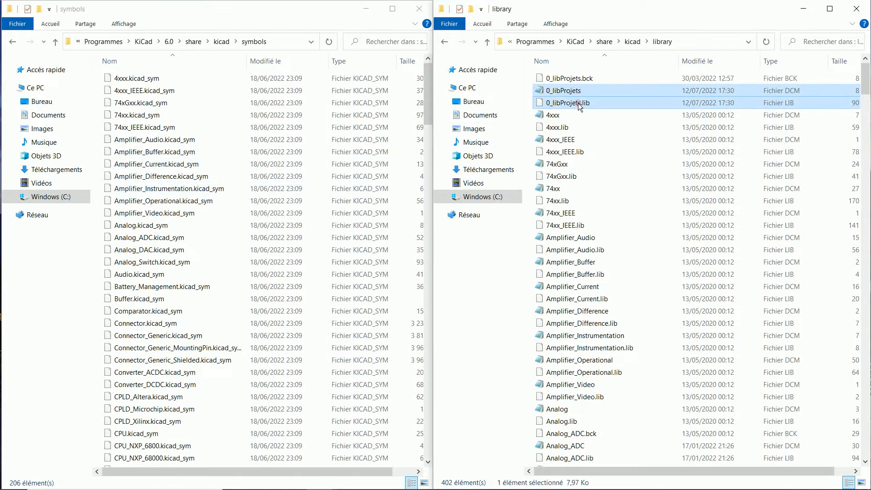
pyautogui.rightClick(578, 103)
pyautogui.click(615, 209)
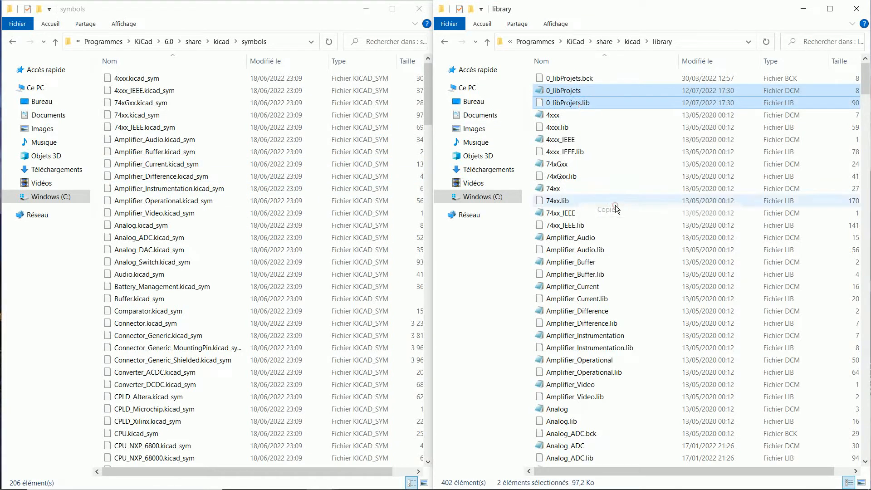
pyautogui.rightClick(220, 90)
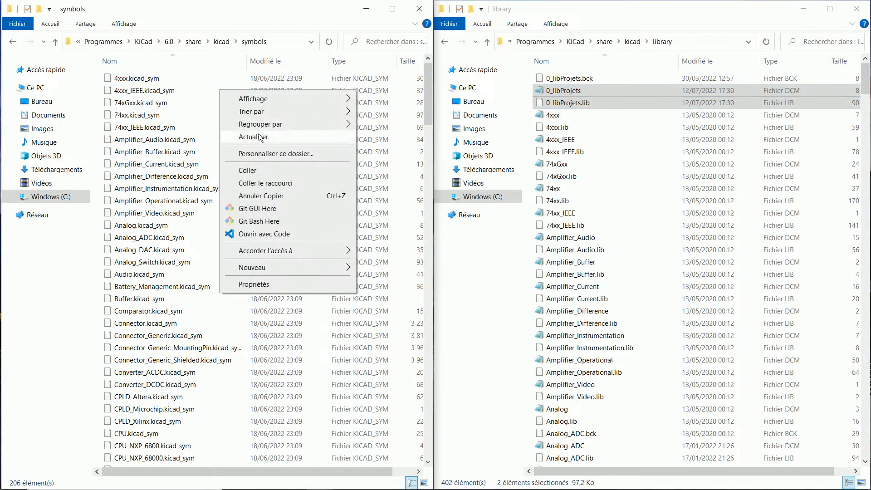
pyautogui.click(263, 170)
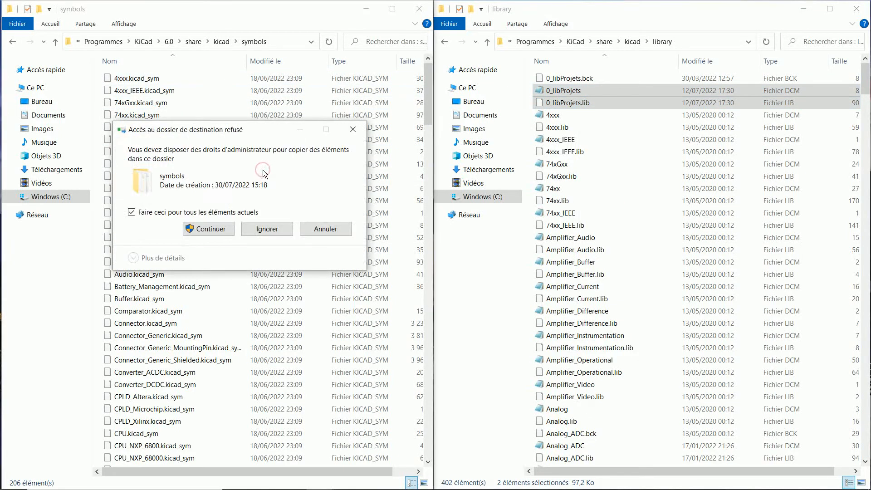
pyautogui.click(219, 228)
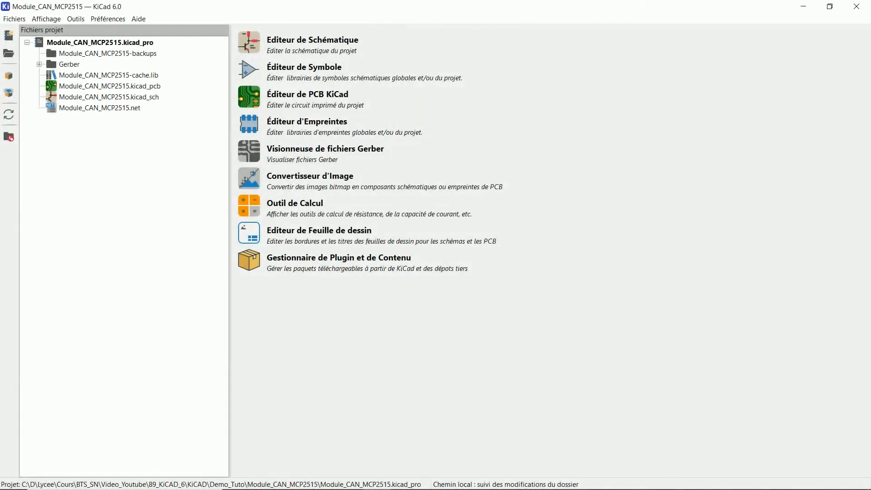
# Add 0_libProjets.lib from the V6 symbols folder to KiCad's global symbol libraries.
pyautogui.click(108, 19)
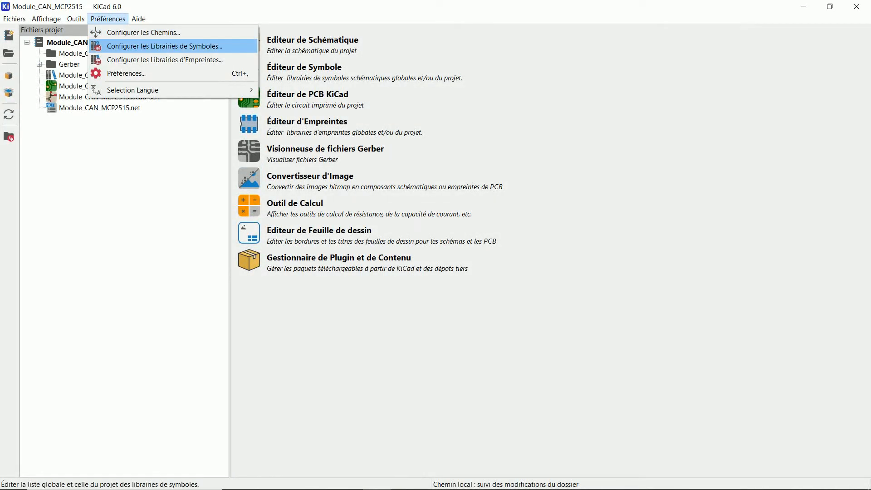
pyautogui.click(164, 46)
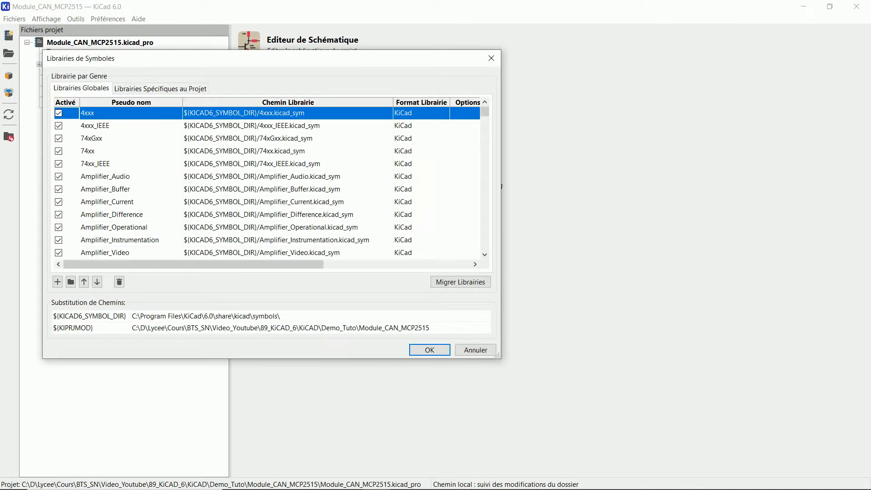
pyautogui.moveTo(484, 195); pyautogui.dragTo(484, 245)
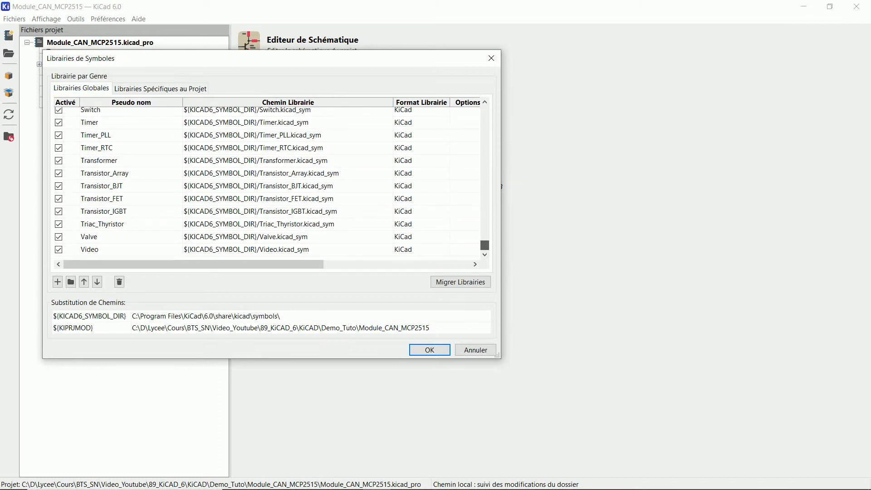
pyautogui.click(70, 282)
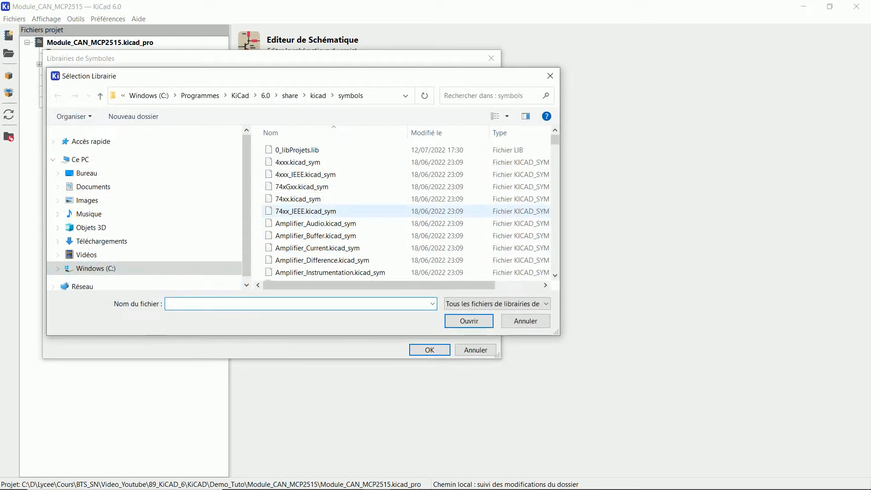
pyautogui.click(298, 150)
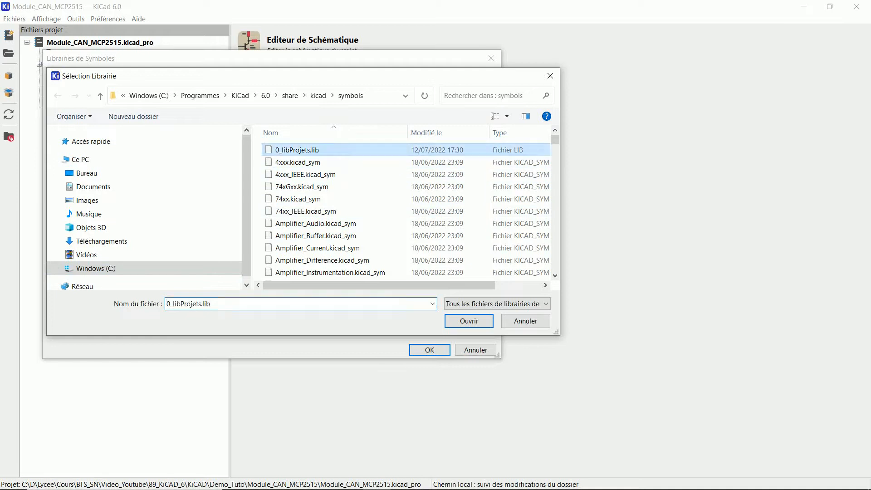
pyautogui.click(469, 322)
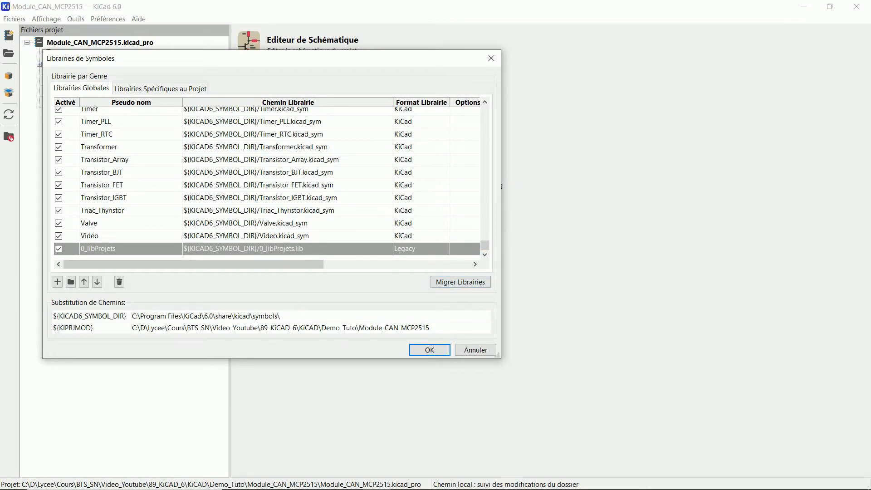
# Migrate the 0_libProjets library to the current kicad_sym format, replacing its legacy table entry, and apply the library settings.
pyautogui.click(460, 282)
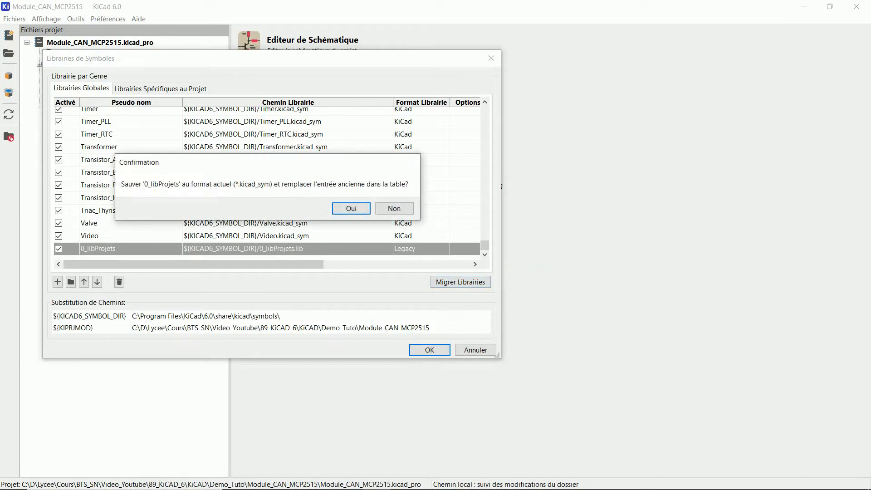
pyautogui.press('Return')
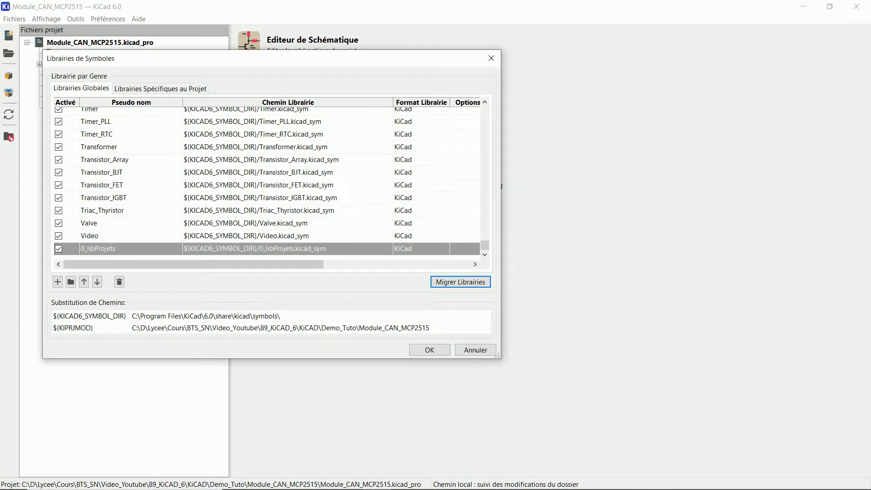
pyautogui.click(430, 350)
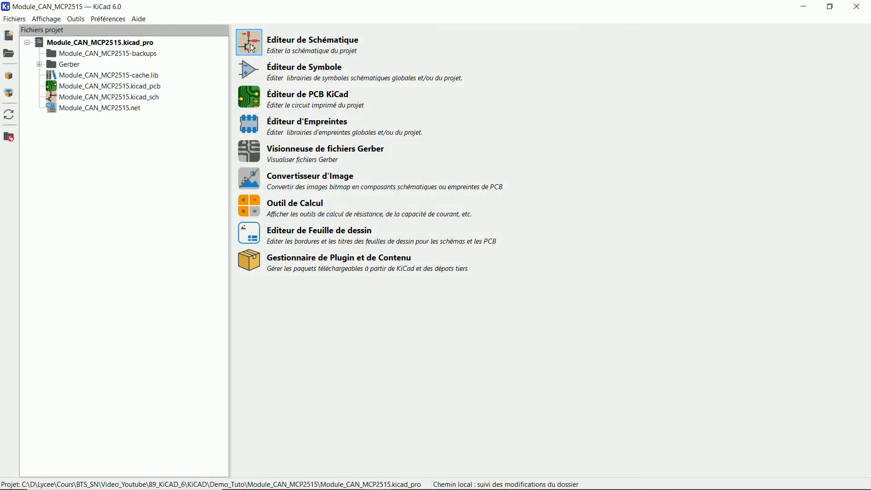
# Check the migrated 0_libProjets library in the schematic editor by choosing its TJA1050 symbol for placement, and cancel the placement.
pyautogui.click(250, 44)
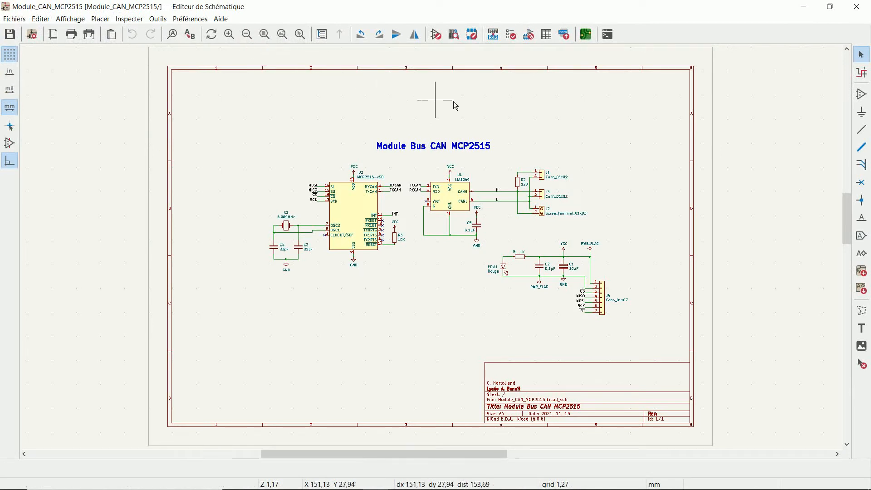
pyautogui.click(862, 94)
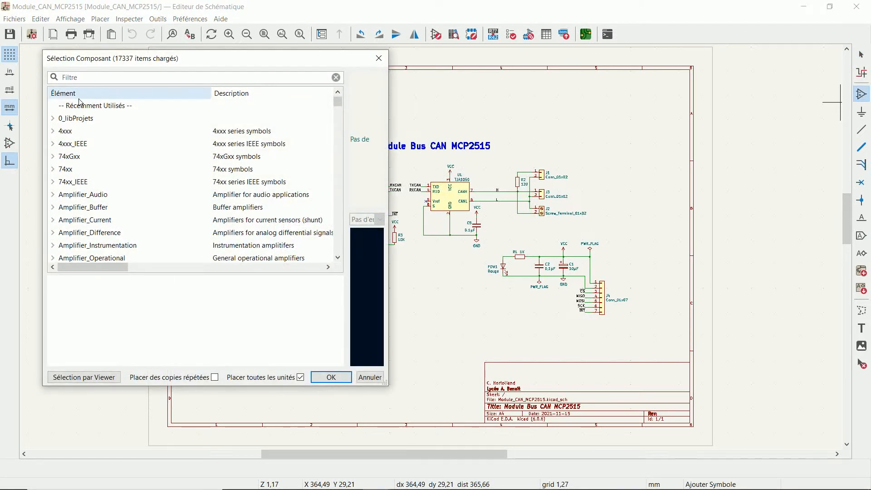
pyautogui.click(52, 119)
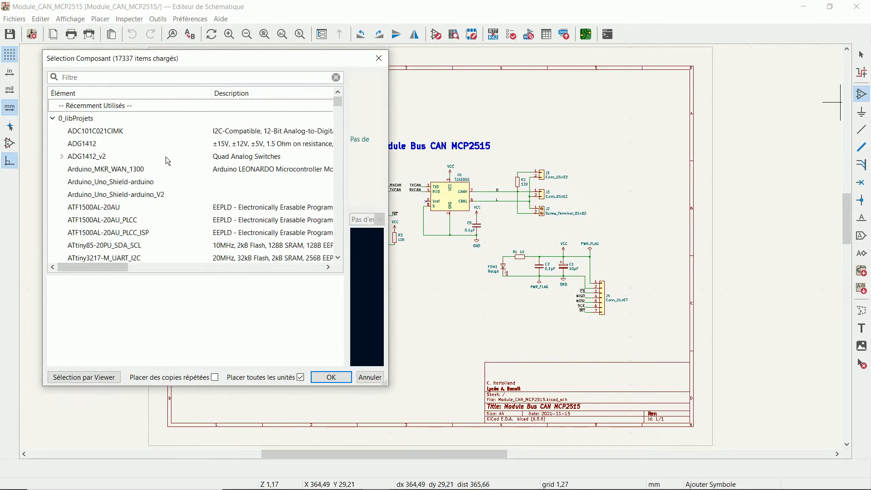
pyautogui.scroll(-15, 166, 157)
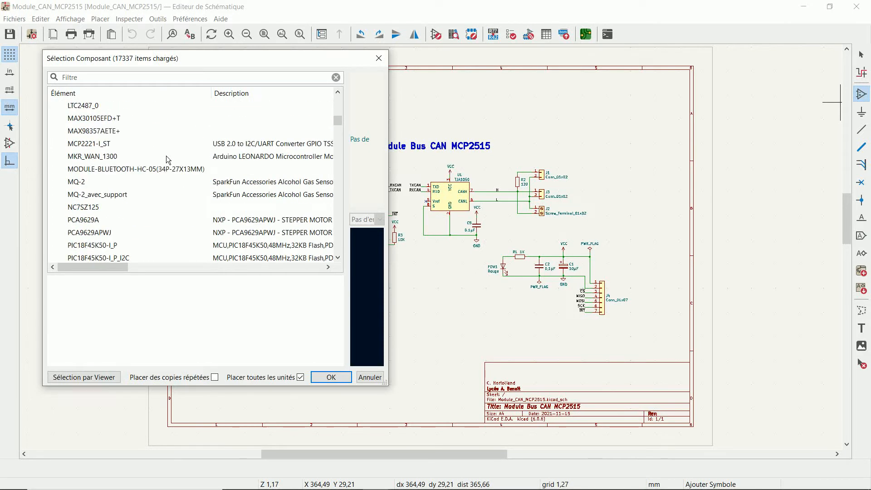
pyautogui.scroll(-10, 166, 157)
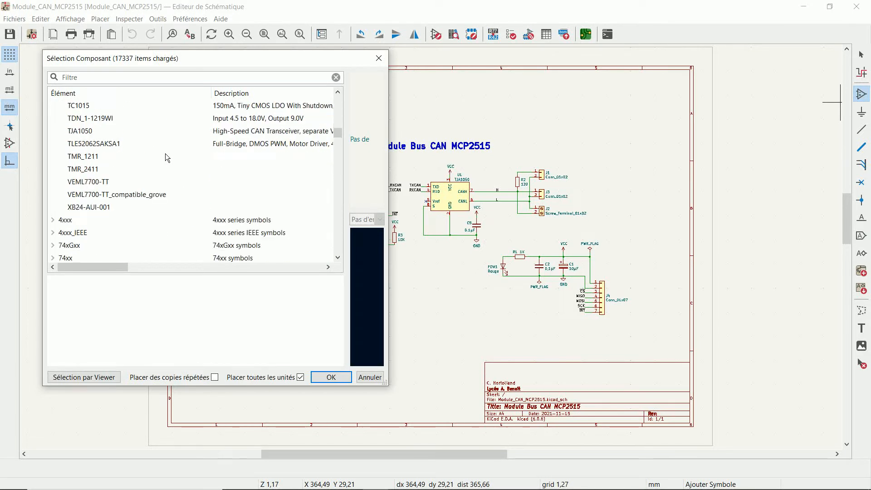
pyautogui.click(85, 131)
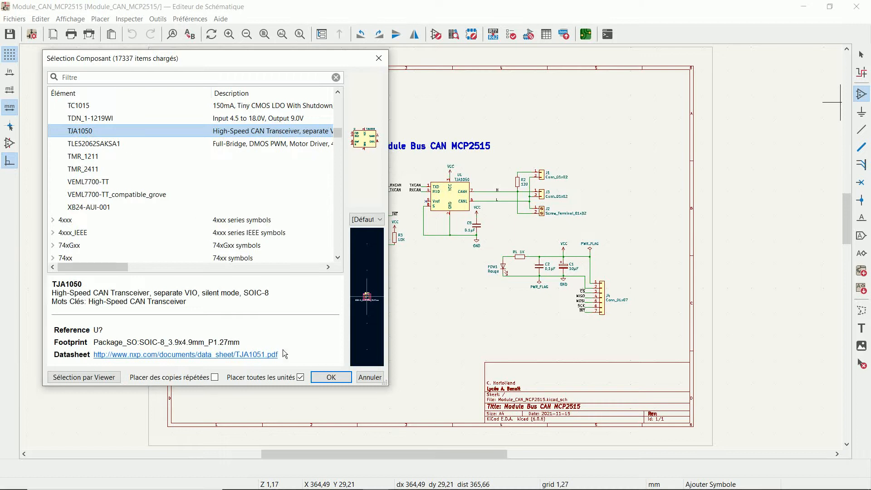
pyautogui.click(331, 377)
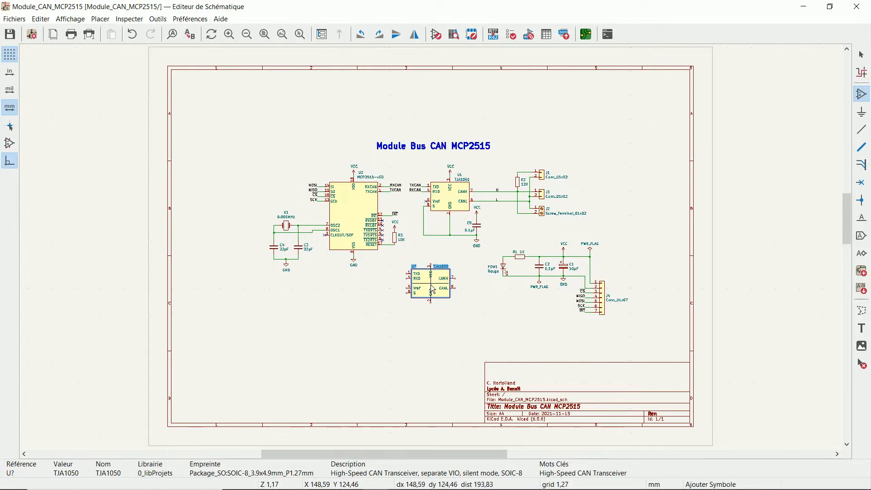
pyautogui.press('Escape')
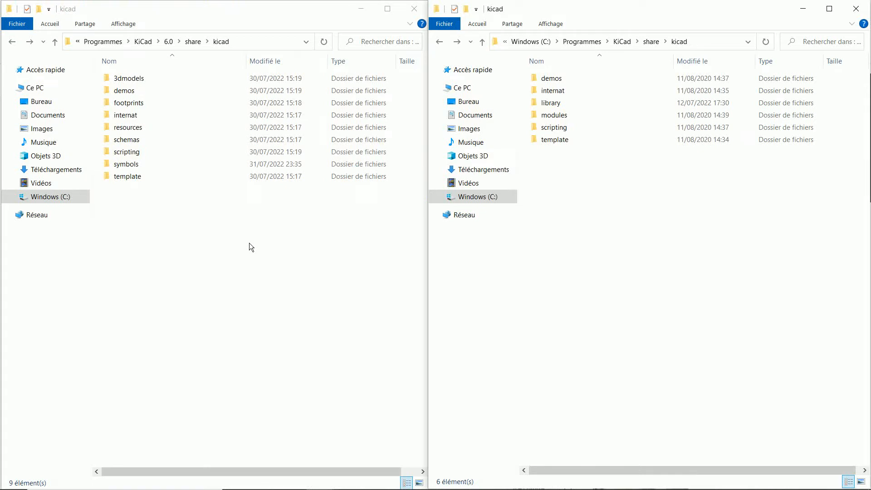
# Copy the 0_MesLogos.pretty and 0_ModulesProjet.pretty folders from the V5 modules folder into the V6 footprints folder, granting administrator rights.
pyautogui.doubleClick(125, 103)
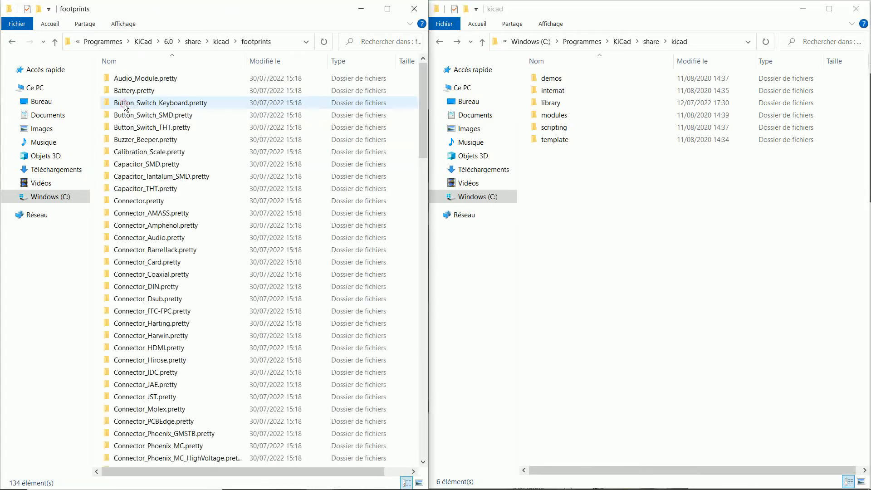
pyautogui.click(570, 116)
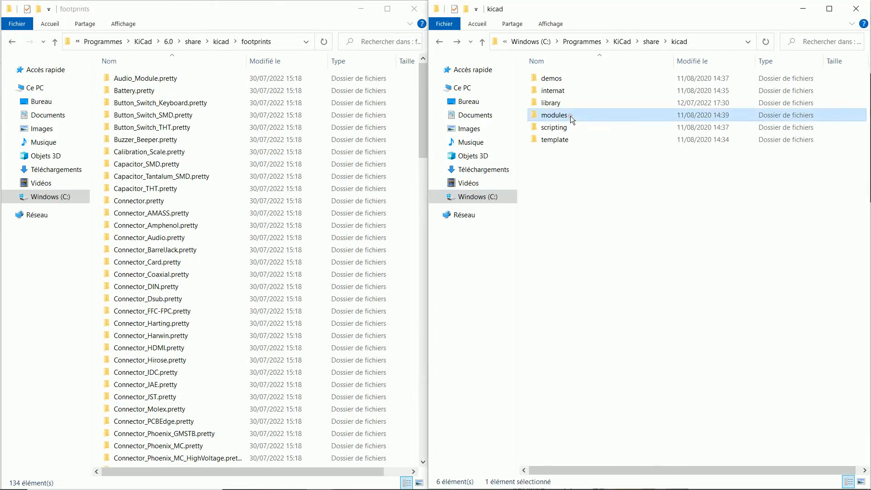
pyautogui.doubleClick(570, 116)
pyautogui.click(576, 80)
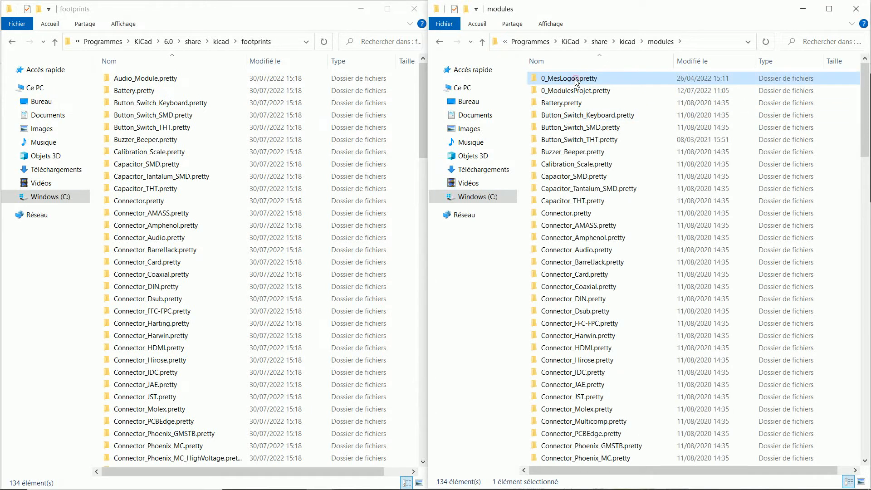
pyautogui.keyDown('shift'); pyautogui.click(576, 91); pyautogui.keyUp('shift')
pyautogui.rightClick(575, 91)
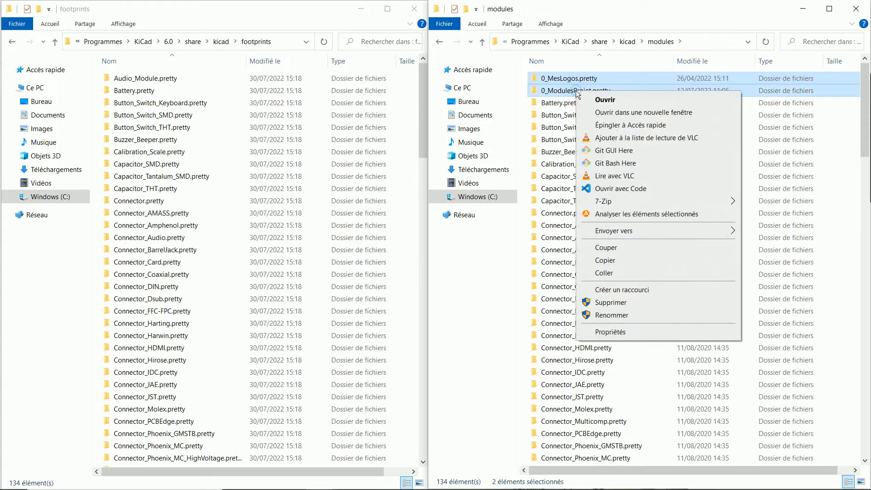
pyautogui.click(618, 258)
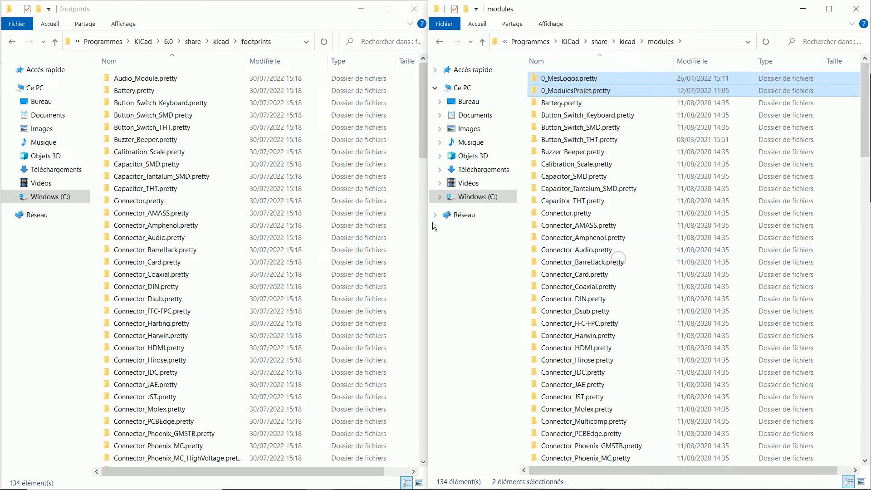
pyautogui.rightClick(322, 200)
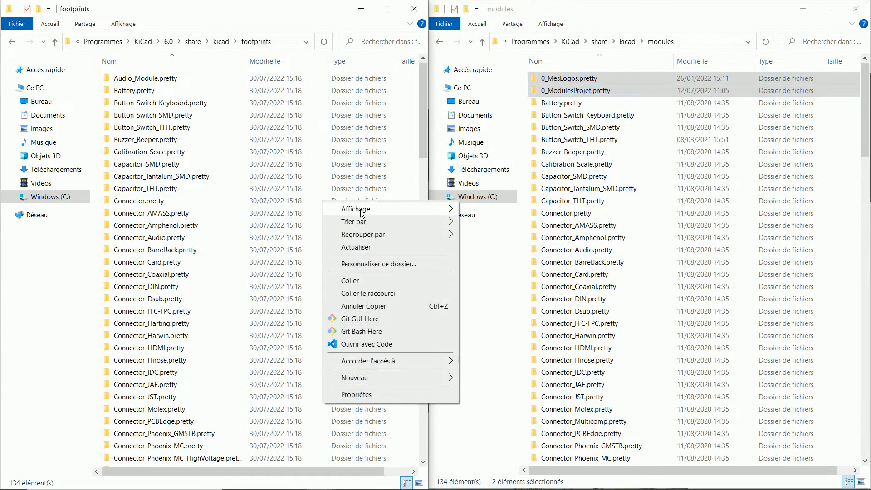
pyautogui.click(363, 280)
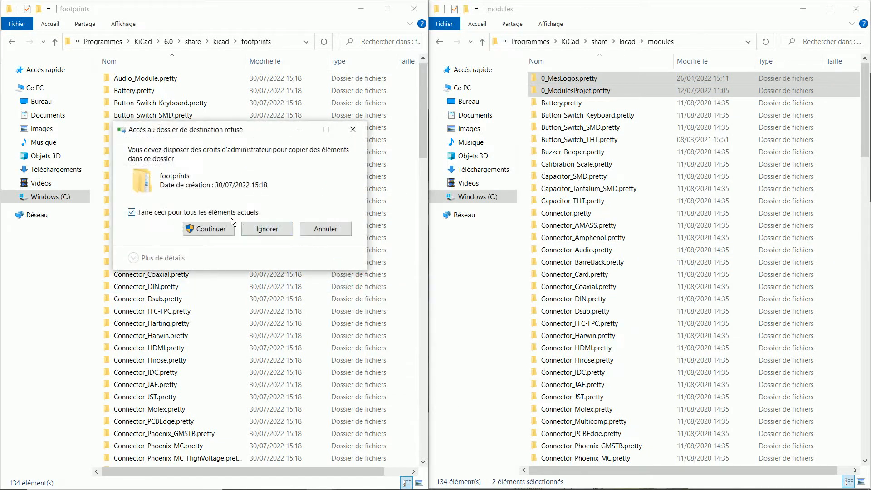
pyautogui.click(230, 227)
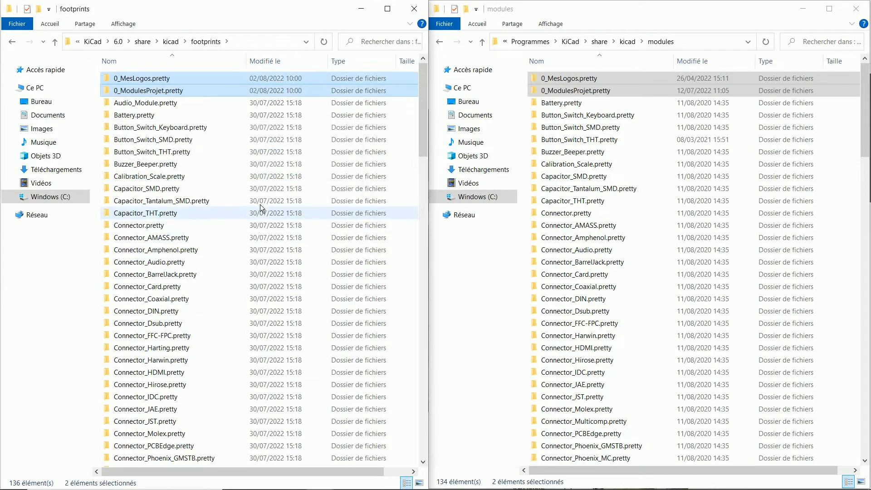
# Copy 0_Fichiers.3dshapes and 0_Fichiers_Perso_wrl from the V5 packages3d folder into the V6 3dmodels folder, granting administrator rights.
pyautogui.click(12, 42)
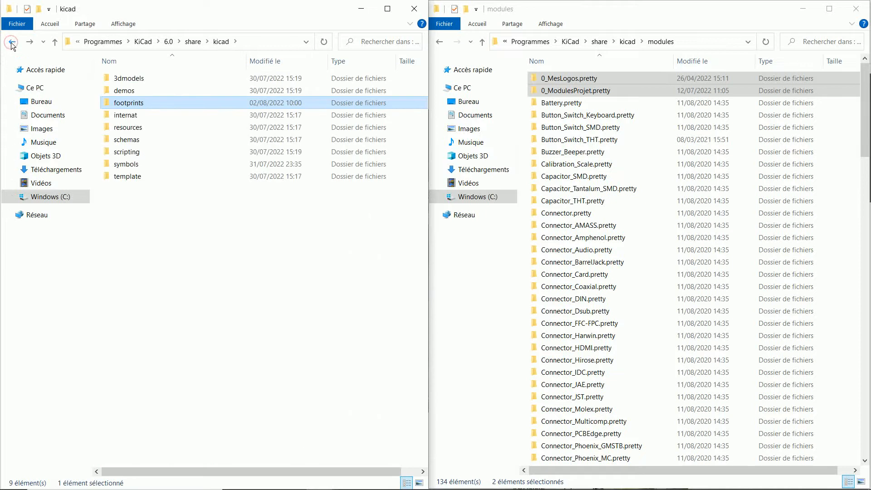
pyautogui.doubleClick(131, 78)
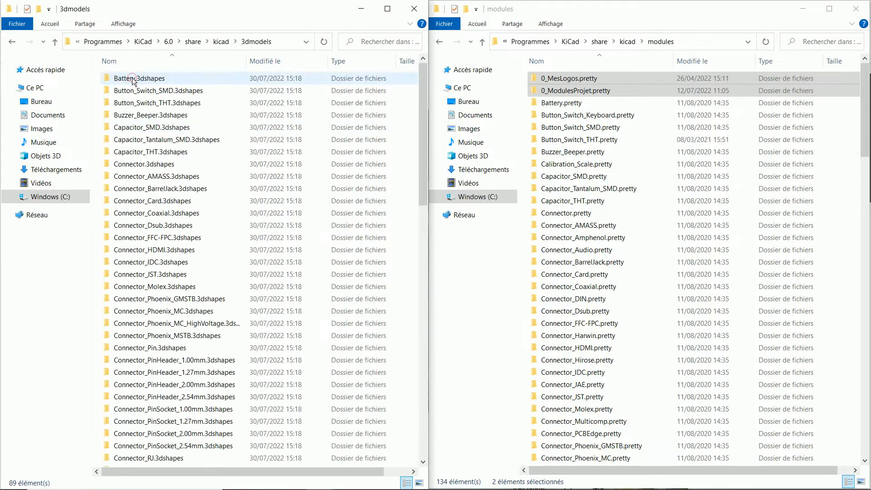
pyautogui.scroll(-13, 635, 186)
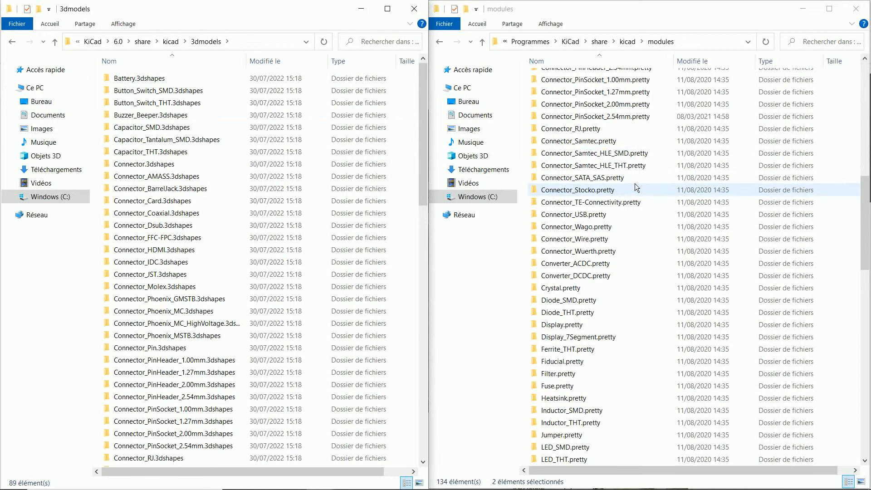
pyautogui.scroll(-8, 635, 188)
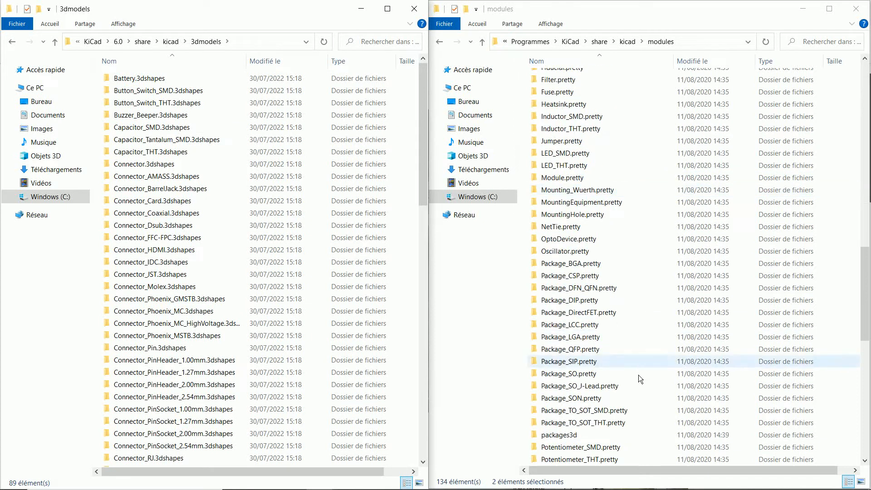
pyautogui.doubleClick(559, 435)
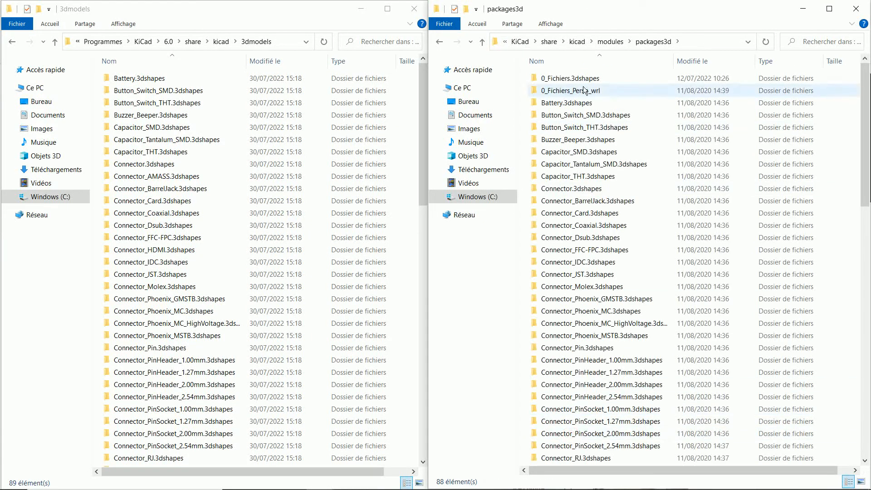
pyautogui.click(582, 79)
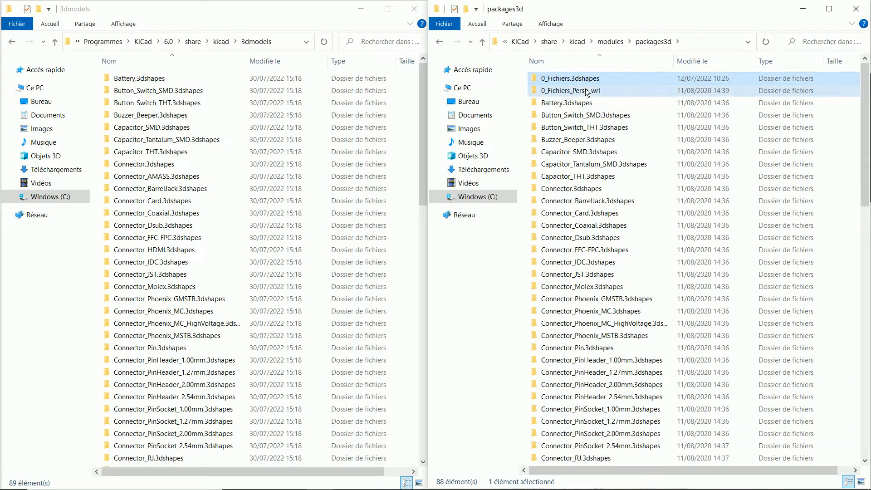
pyautogui.keyDown('shift'); pyautogui.click(588, 91); pyautogui.keyUp('shift')
pyautogui.rightClick(588, 92)
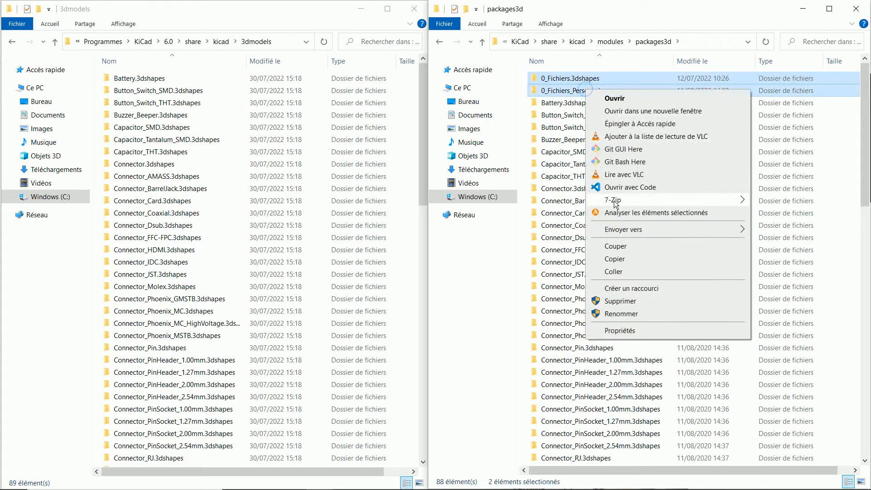
pyautogui.click(625, 259)
pyautogui.rightClick(320, 147)
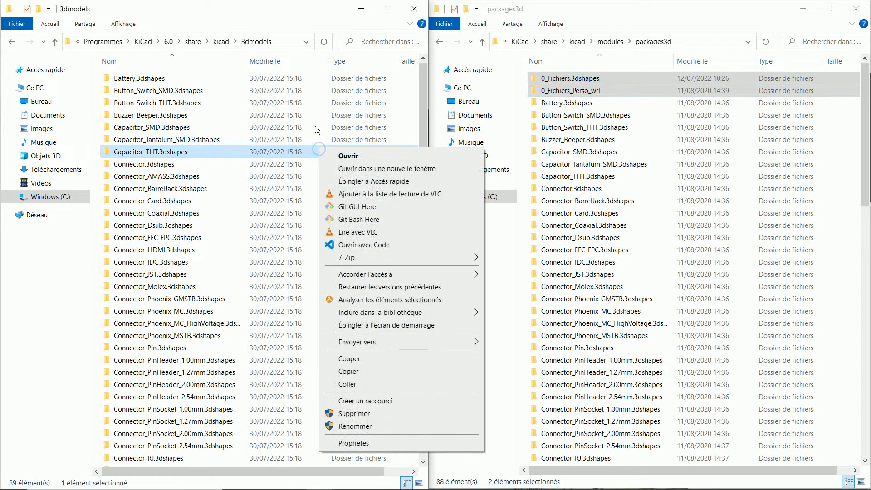
pyautogui.rightClick(315, 126)
pyautogui.click(343, 203)
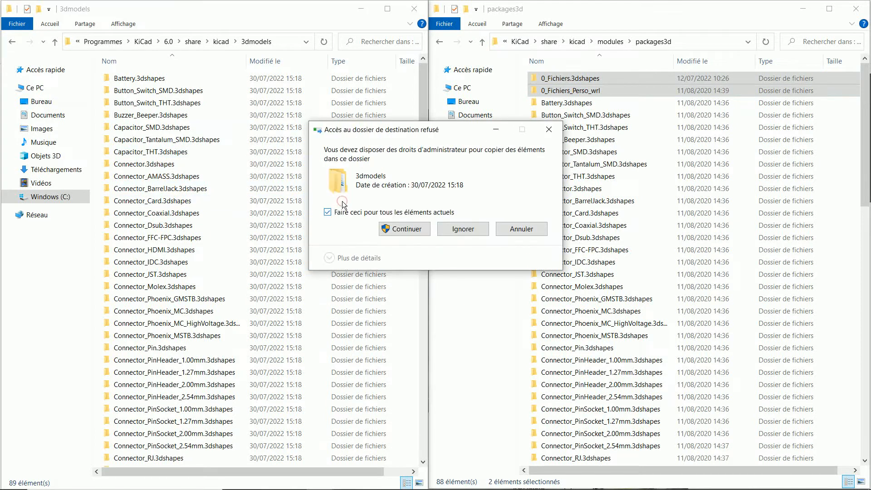
pyautogui.click(415, 229)
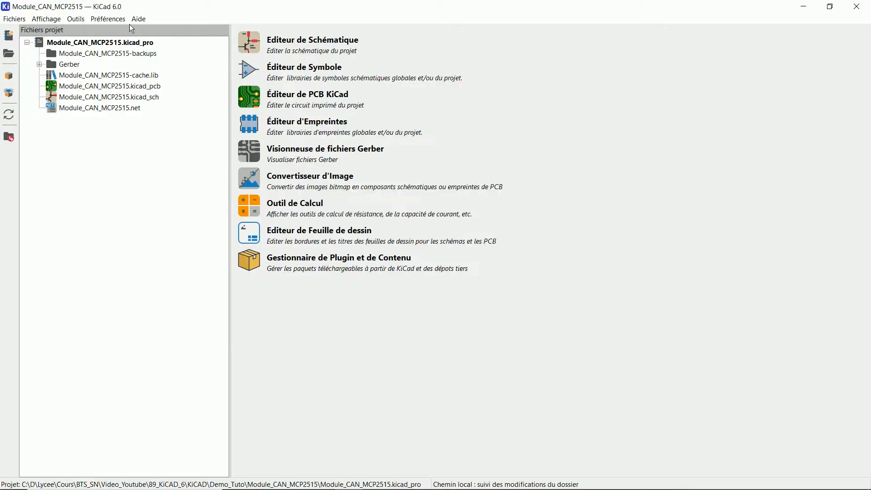
# In KiCad, add 0_MesLogos.pretty and 0_ModulesProjet.pretty from the V6 footprints folder to the global footprint libraries and apply the settings.
pyautogui.click(109, 19)
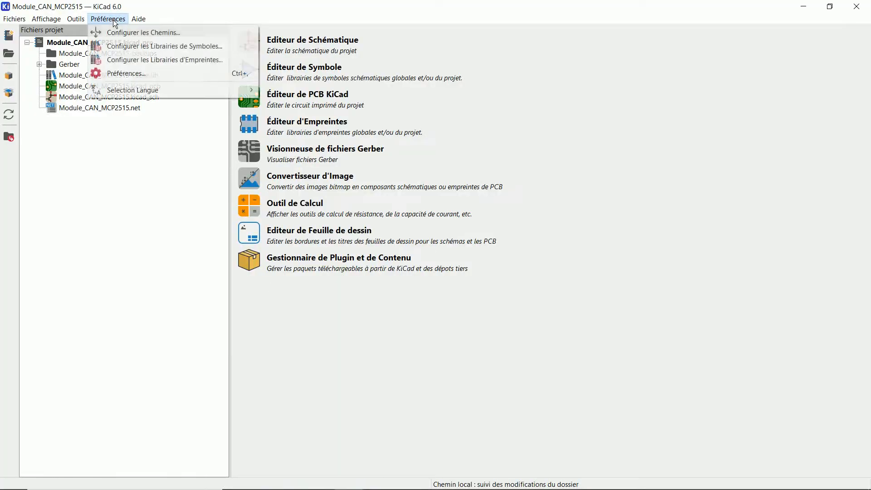
pyautogui.click(159, 59)
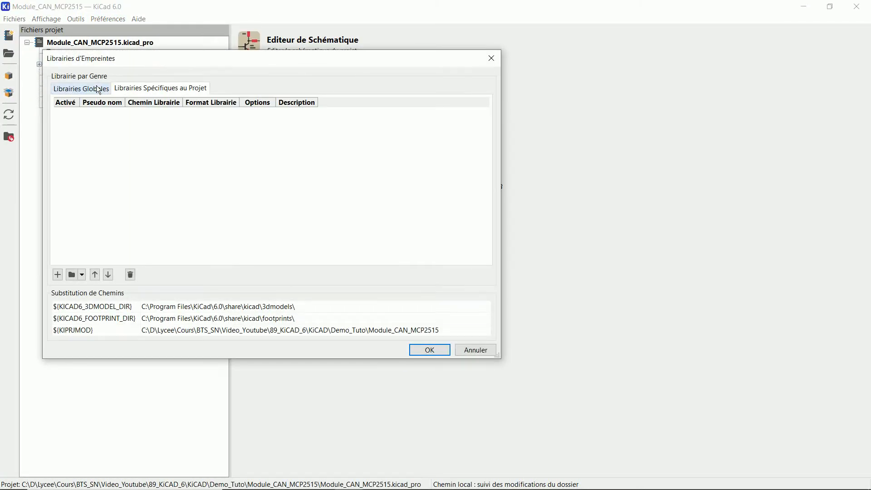
pyautogui.click(99, 90)
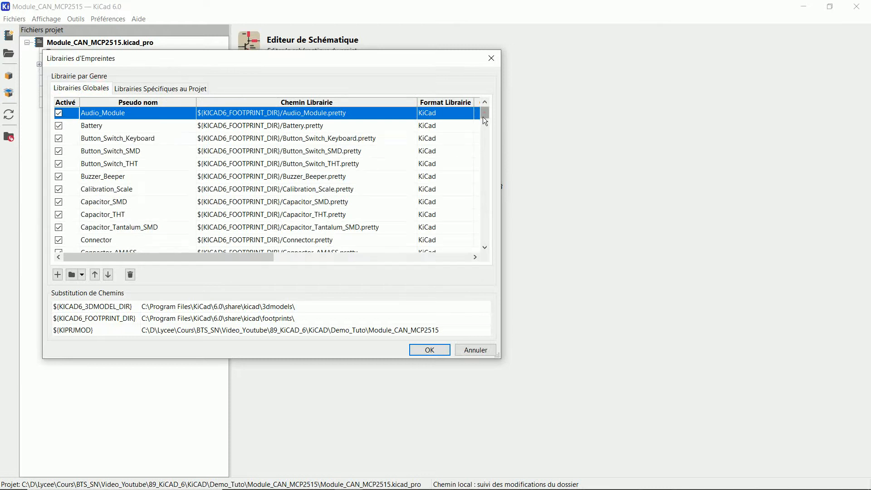
pyautogui.moveTo(483, 117); pyautogui.dragTo(485, 249)
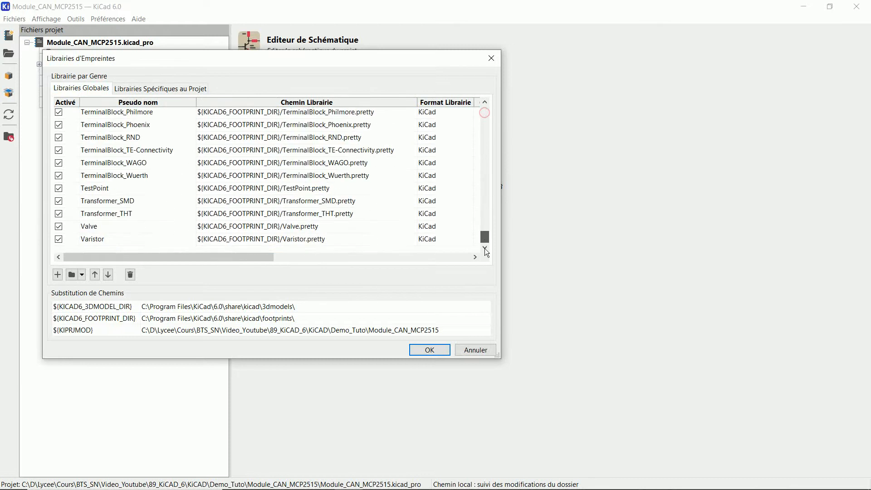
pyautogui.click(72, 275)
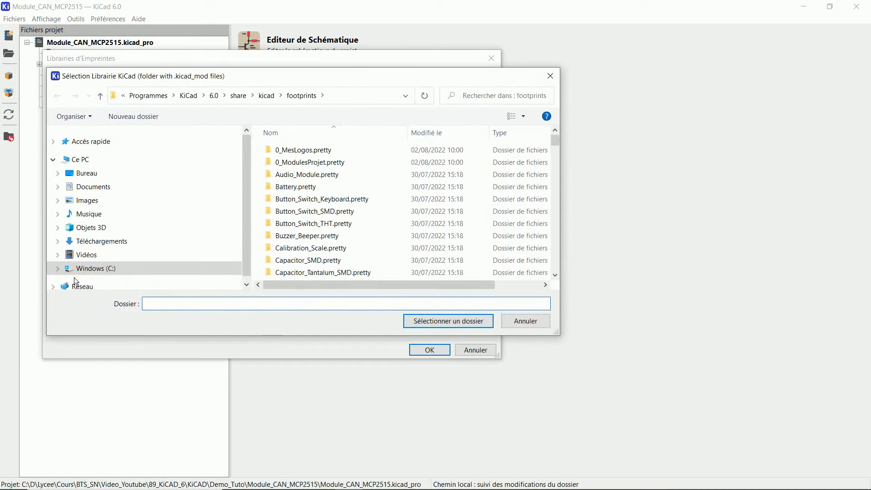
pyautogui.click(330, 153)
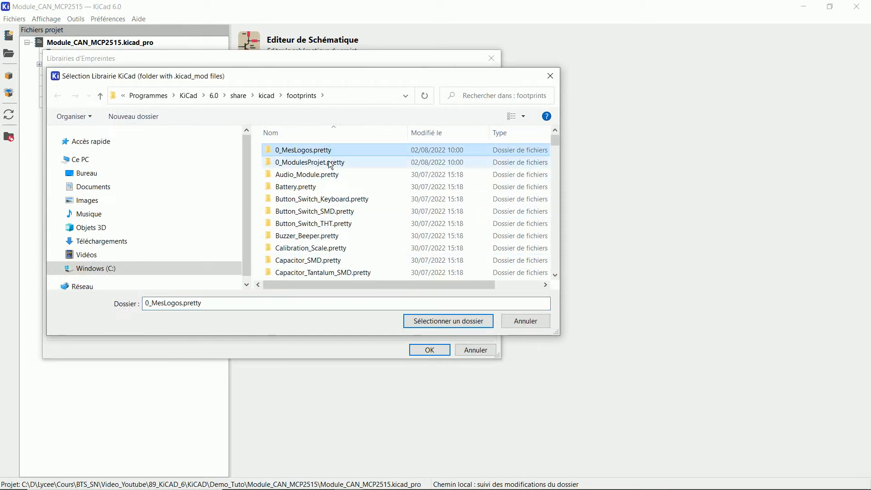
pyautogui.keyDown('ctrl'); pyautogui.click(329, 162); pyautogui.keyUp('ctrl')
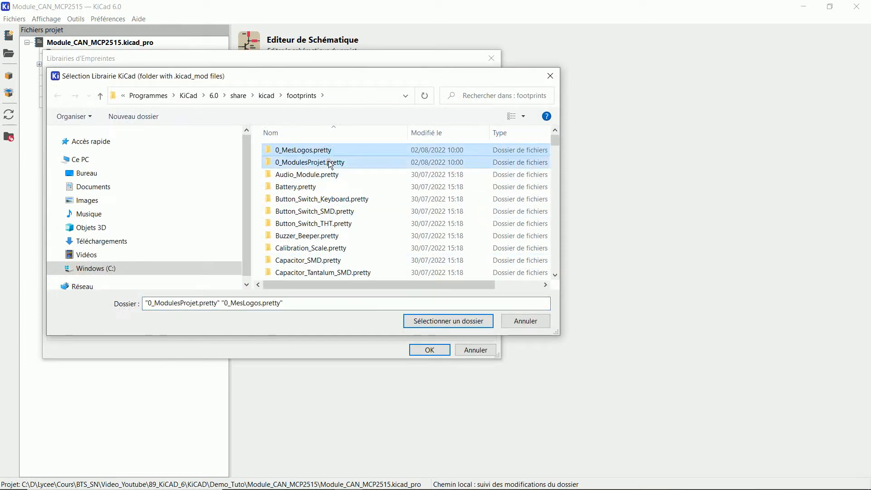
pyautogui.click(448, 321)
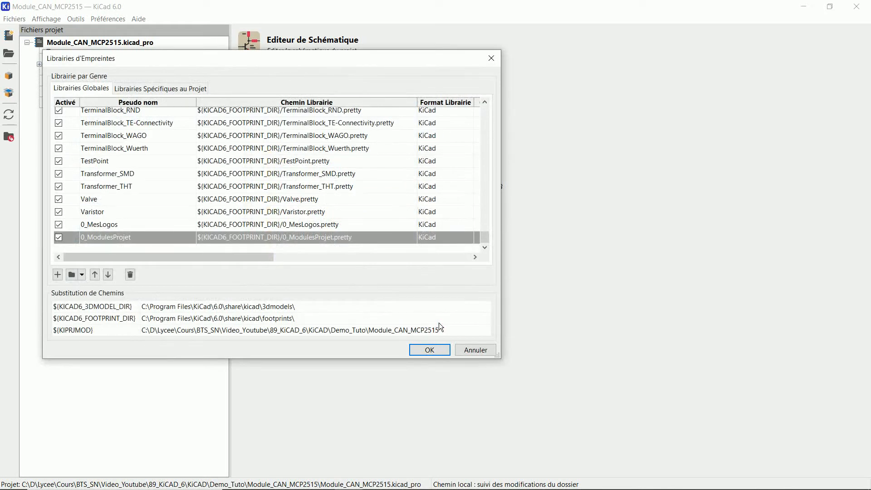
pyautogui.click(435, 348)
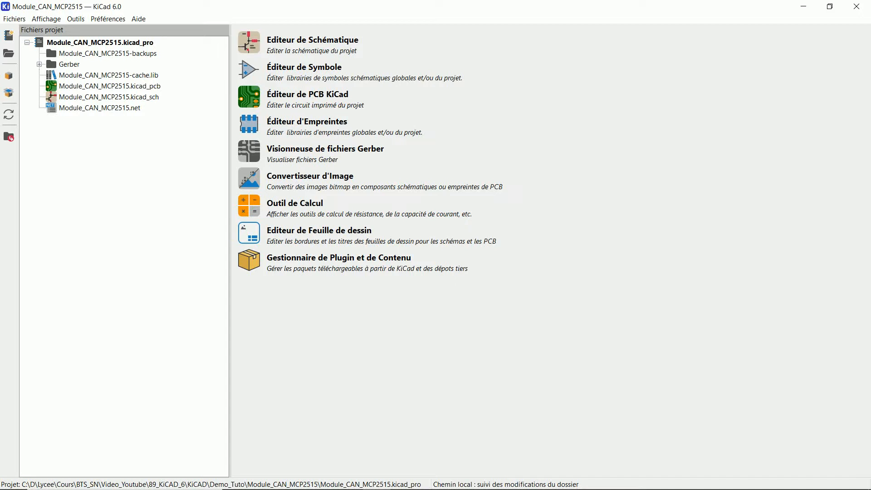
# Check the path assigned to the KICAD6_3DMODEL_DIR environment variable in KiCad's path configuration, and close it.
pyautogui.click(108, 20)
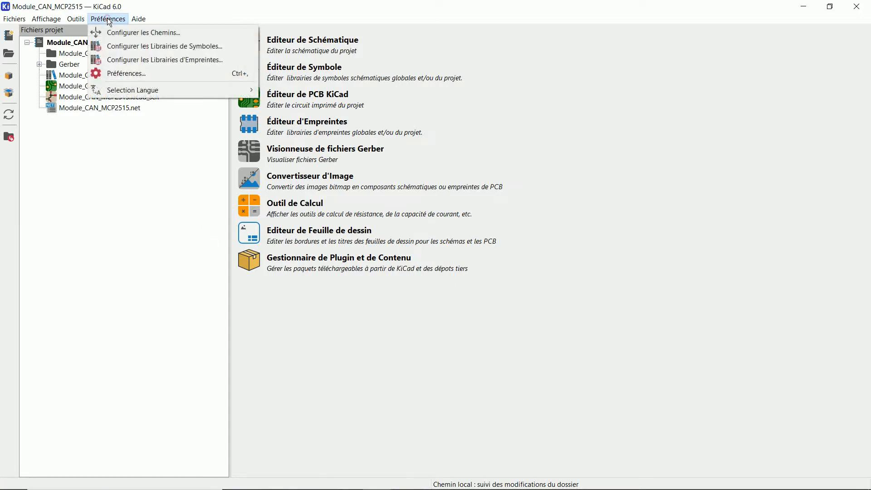
pyautogui.click(127, 32)
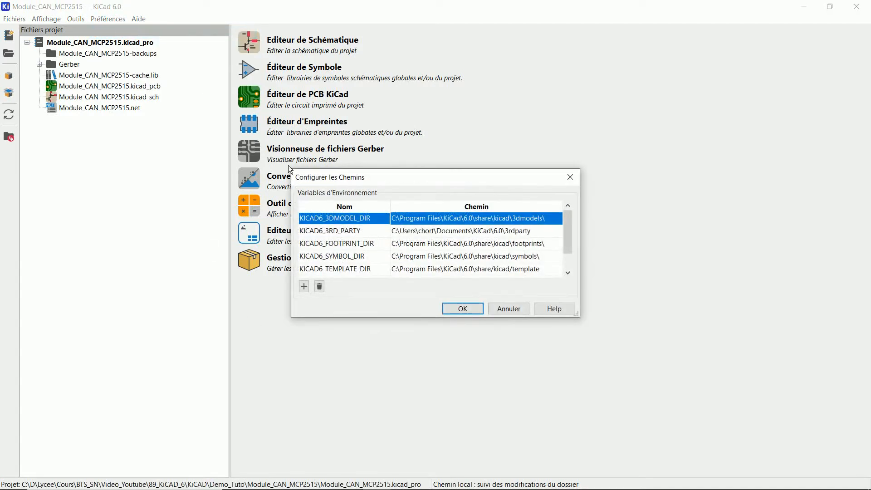
pyautogui.click(339, 220)
pyautogui.click(468, 307)
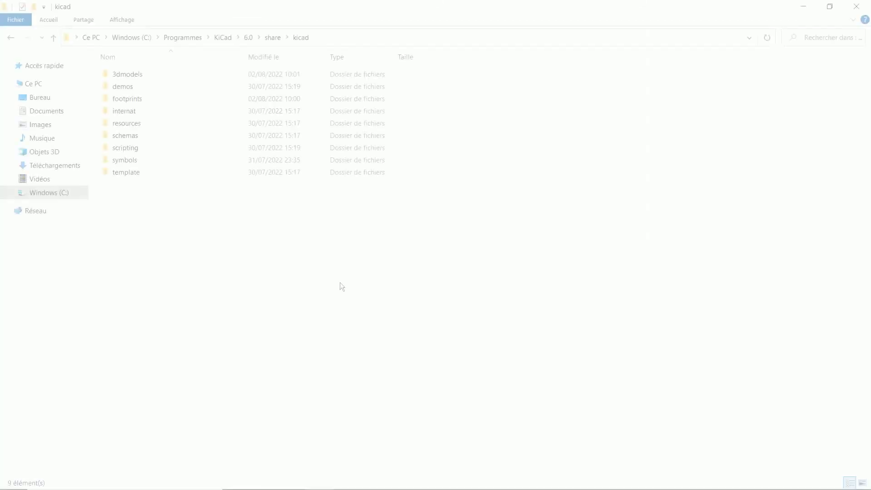
# Open Reverb_BTDR-1H.kicad_mod from the V6 footprints folder's Audio_Module.pretty library in Notepad++.
pyautogui.doubleClick(137, 99)
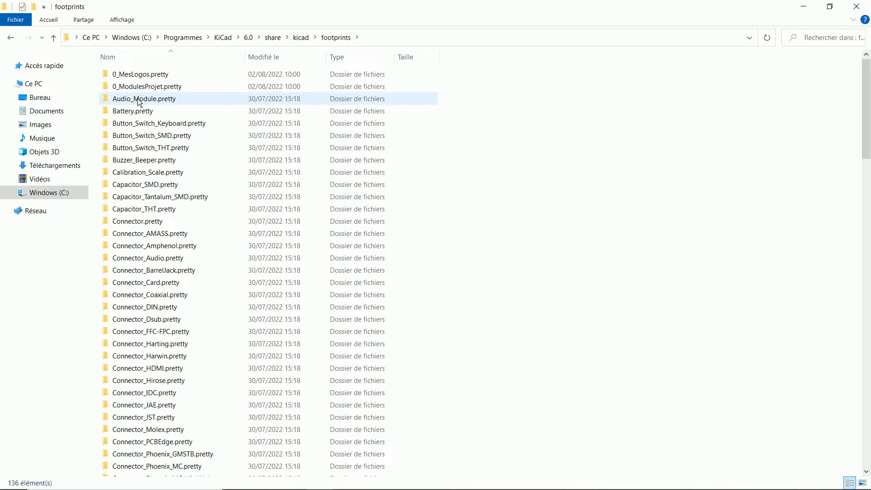
pyautogui.doubleClick(138, 99)
pyautogui.click(166, 75)
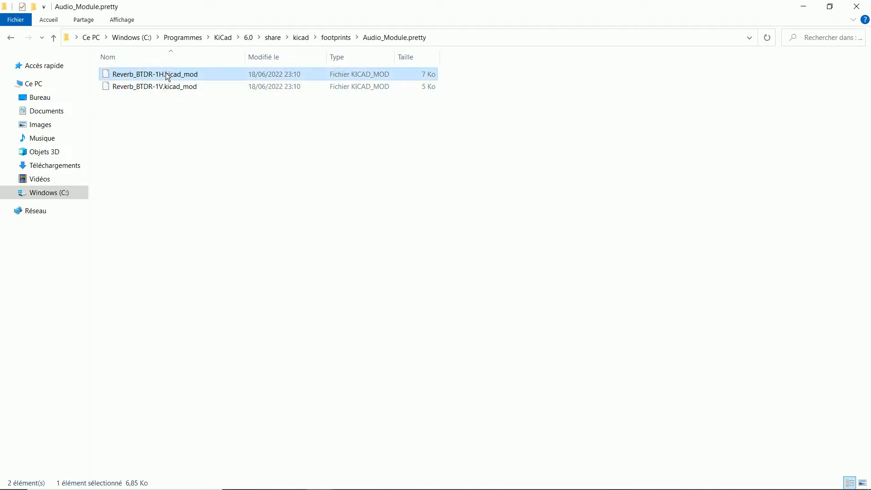
pyautogui.rightClick(166, 75)
pyautogui.click(224, 121)
# Copy the variable name KICAD6_3DMODEL_DIR from the model line of Reverb_BTDR-1H.kicad_mod, and close Notepad++.
pyautogui.scroll(-8, 213, 240)
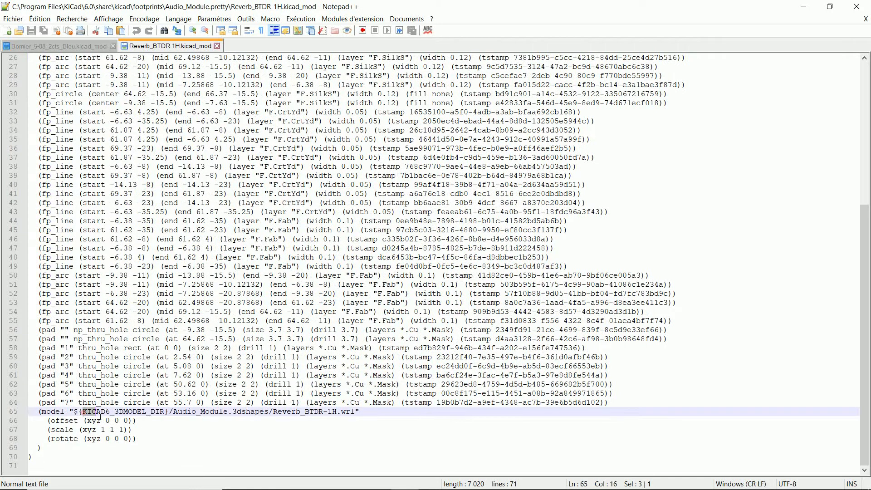
pyautogui.moveTo(84, 413); pyautogui.dragTo(165, 413)
pyautogui.hotkey('ctrl', 'c')
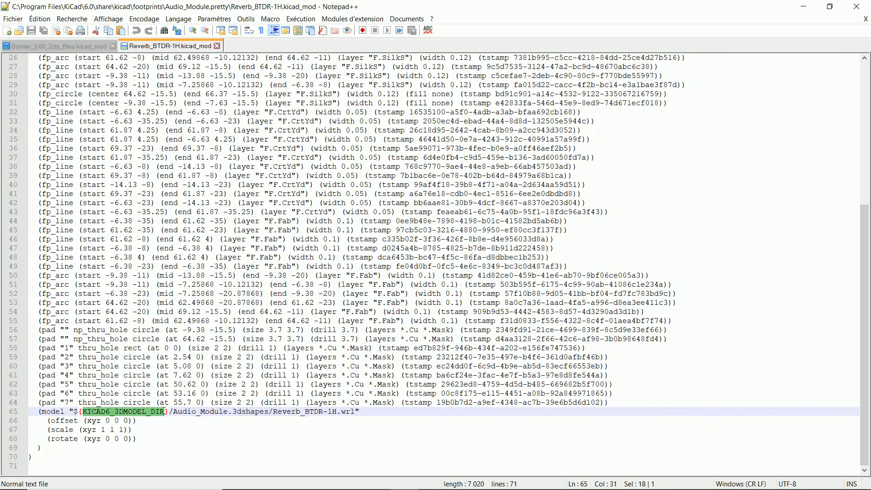
pyautogui.rightClick(158, 413)
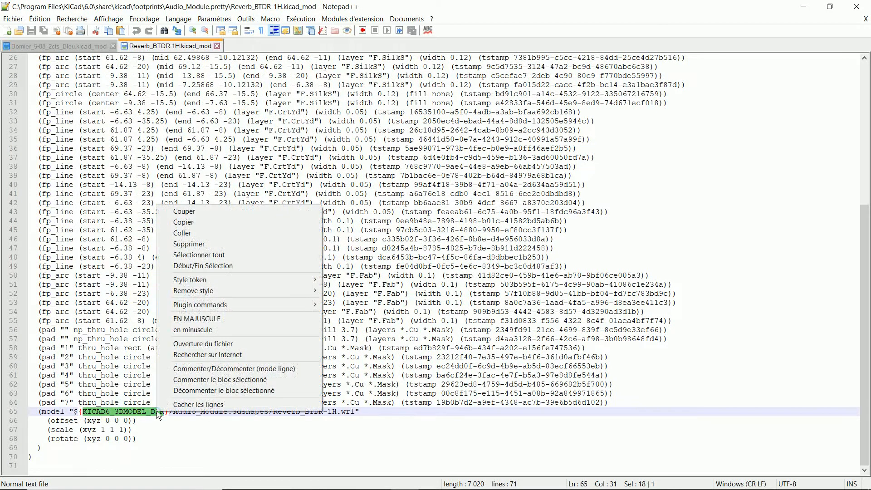
pyautogui.click(189, 226)
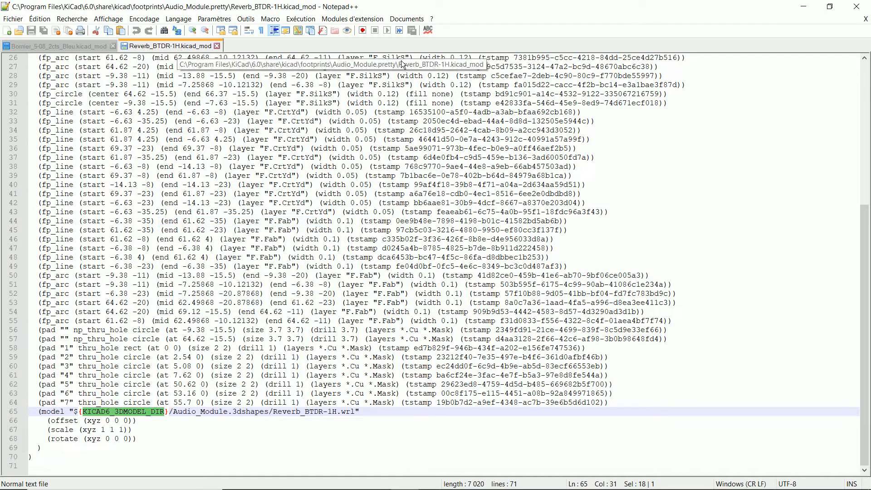
pyautogui.click(866, 9)
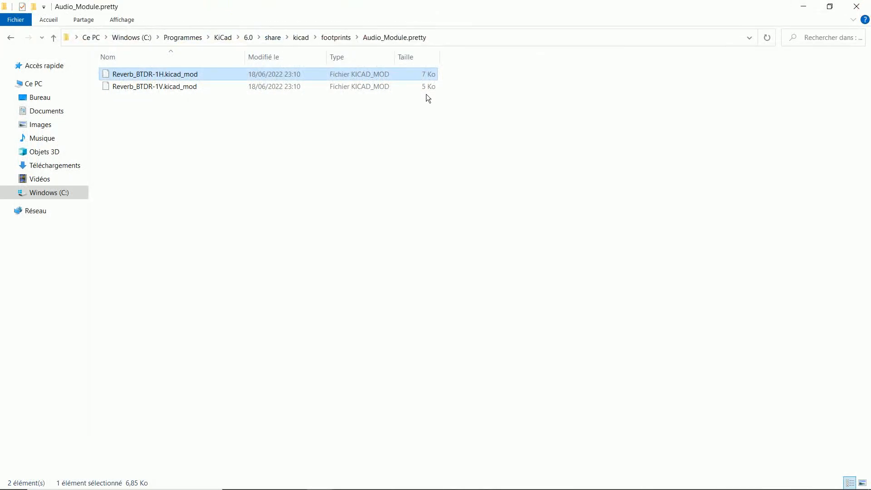
# Open A4988_Breakout_avec_dissipateur.kicad_mod from the V6 footprints folder's 0_ModulesProjet.pretty library in Notepad++.
pyautogui.click(337, 38)
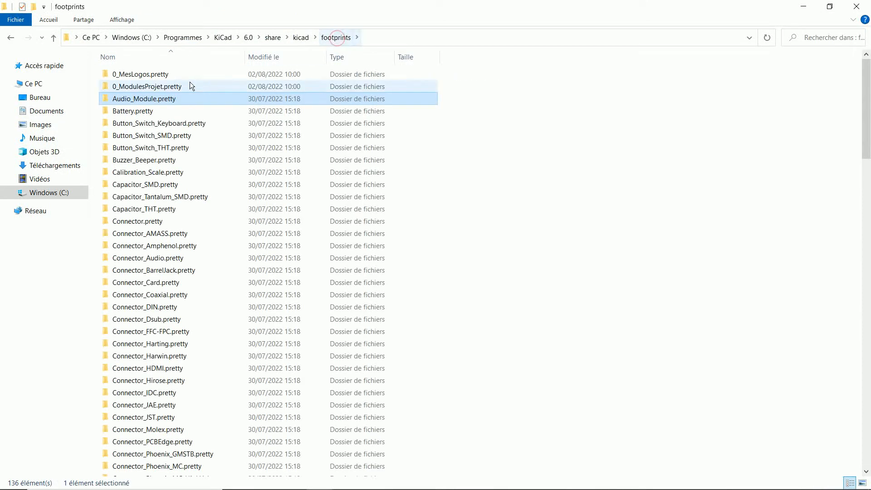
pyautogui.doubleClick(151, 86)
pyautogui.click(163, 74)
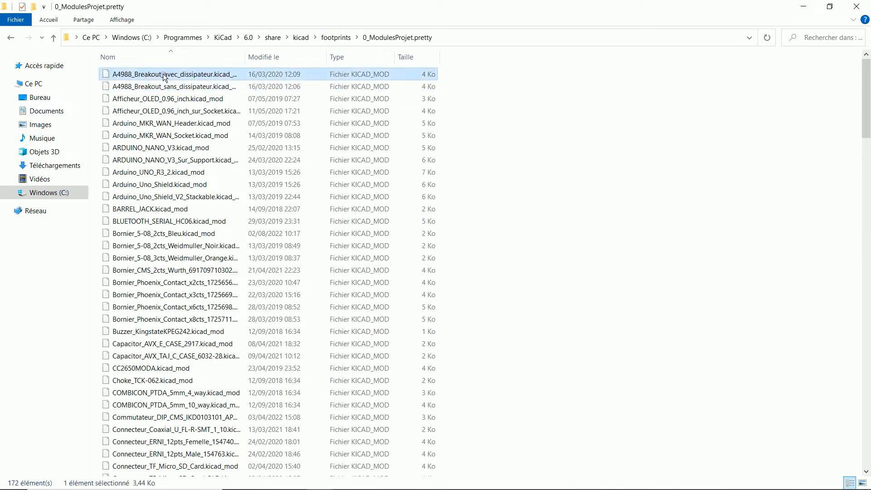
pyautogui.rightClick(163, 74)
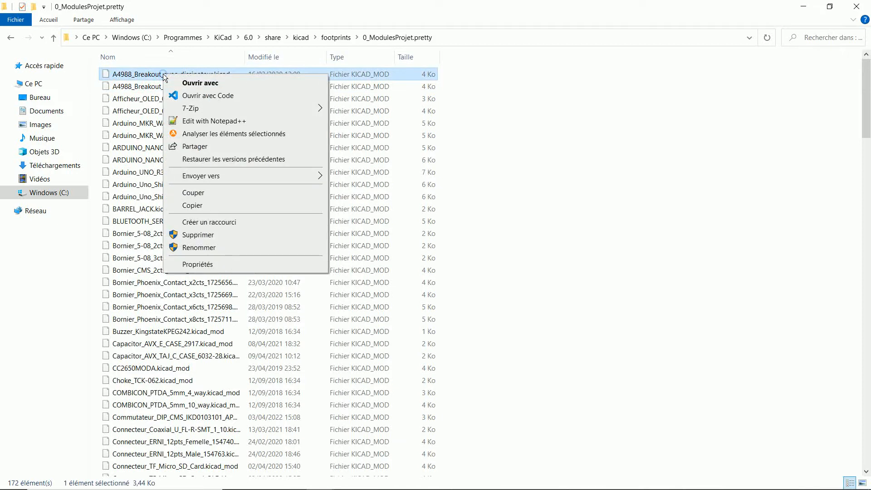
pyautogui.click(215, 121)
# Replace KISYS3DMOD with KICAD6_3DMODEL_DIR in the A4988 footprint's model path and save the file in administrator mode.
pyautogui.scroll(-3, 218, 168)
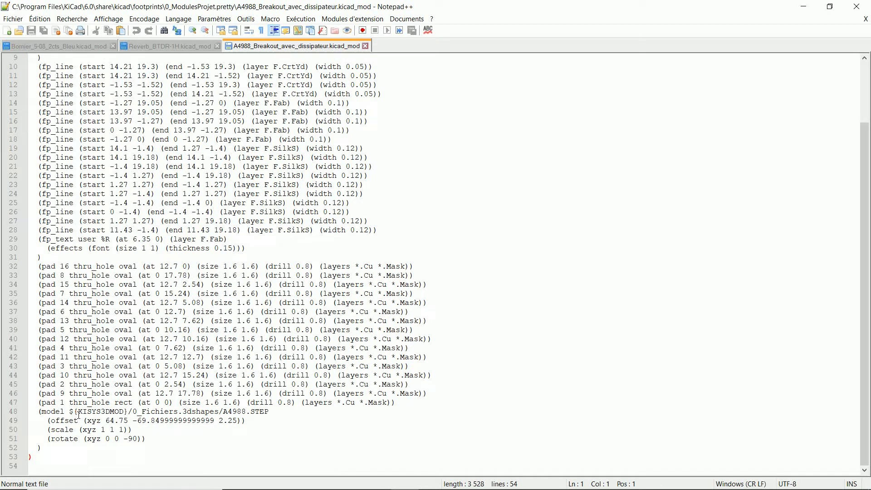
pyautogui.moveTo(78, 411); pyautogui.dragTo(124, 412)
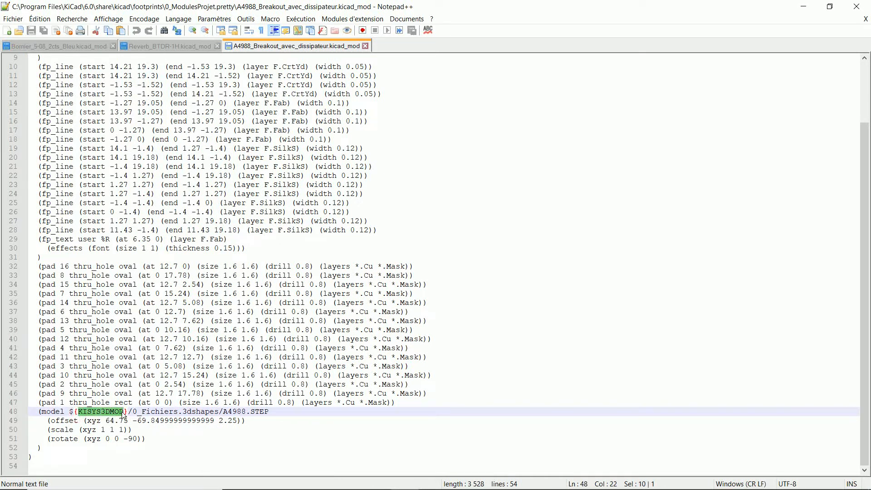
pyautogui.hotkey('ctrl', 'v')
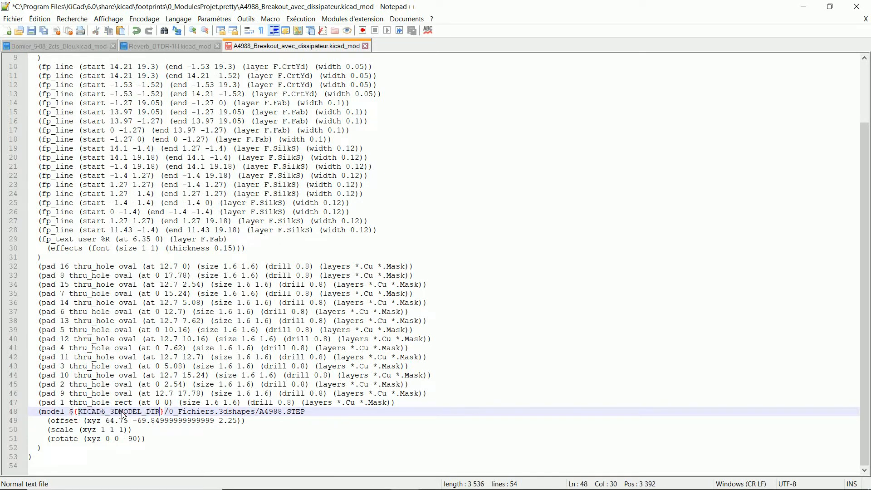
pyautogui.click(31, 31)
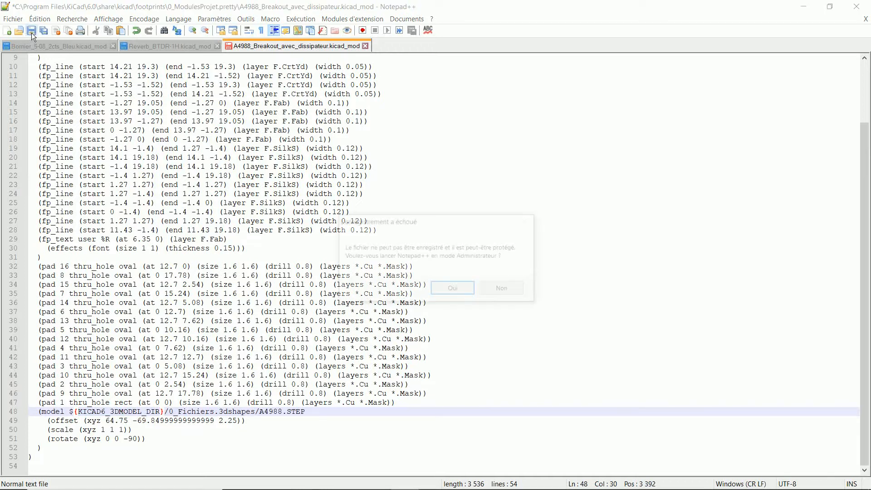
pyautogui.click(463, 293)
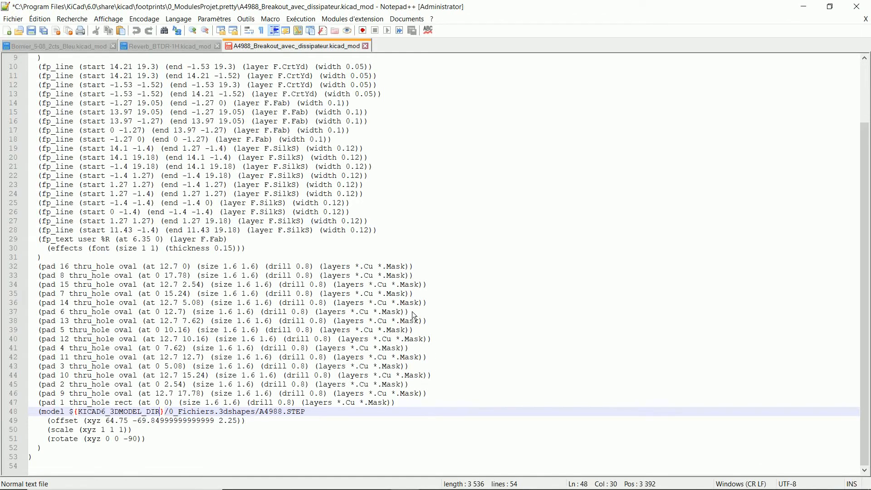
pyautogui.click(30, 32)
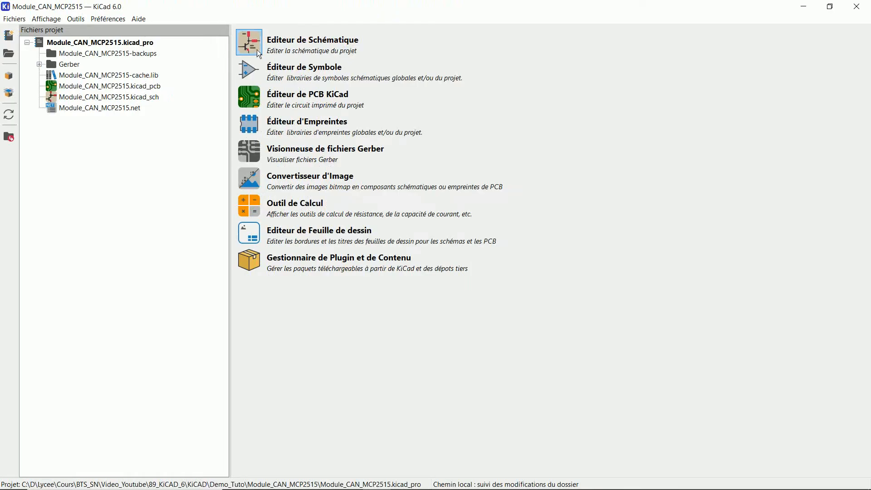
# In KiCad, open the Module_CAN_MCP2515 schematic, fit it to its objects and open the footprint assignment tool.
pyautogui.click(256, 48)
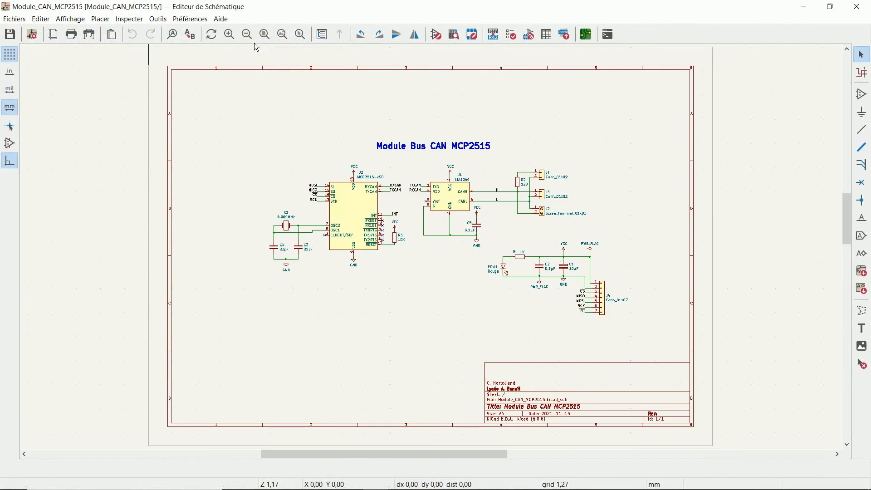
pyautogui.click(283, 36)
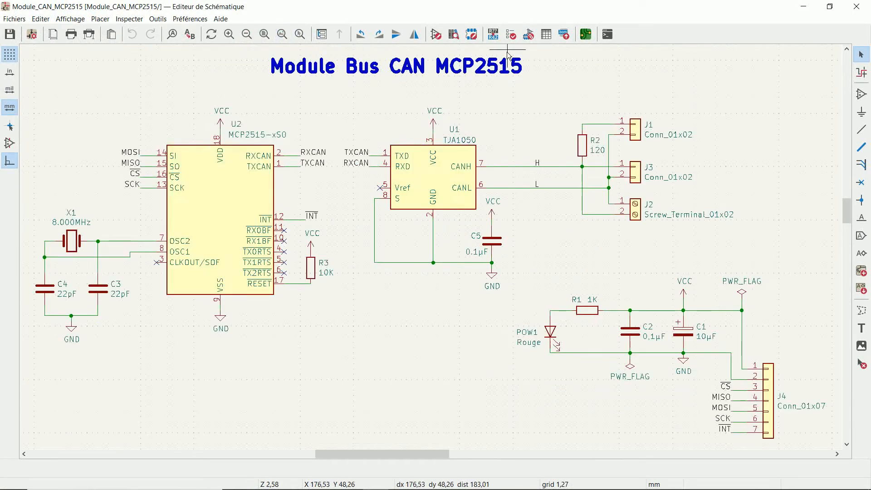
pyautogui.click(529, 34)
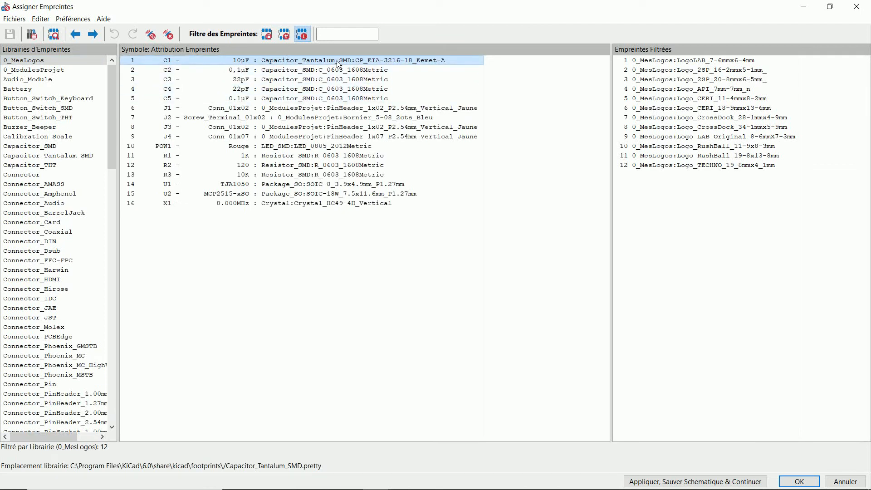
# Examine the 3D model of capacitor C1's CP_EIA-3216-18_Kemet-A footprint, and close its viewers.
pyautogui.click(52, 34)
pyautogui.click(106, 28)
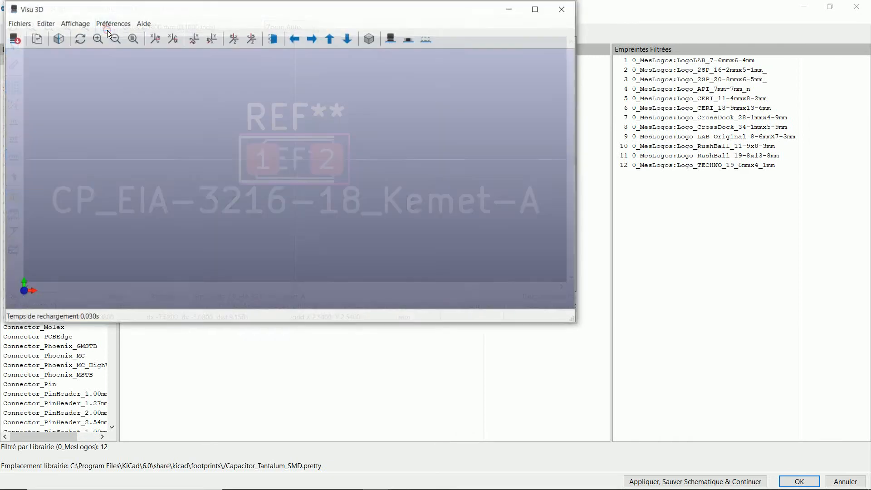
pyautogui.scroll(5, 296, 190)
pyautogui.moveTo(289, 224); pyautogui.dragTo(377, 127)
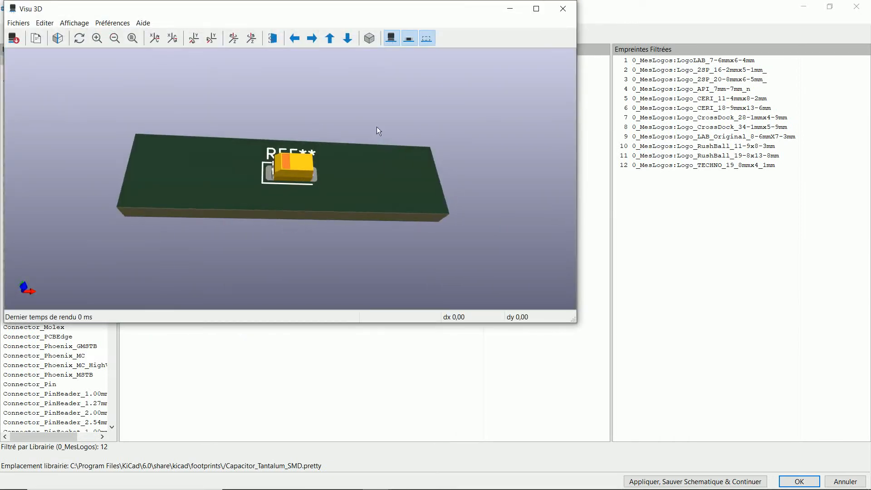
pyautogui.click(563, 8)
pyautogui.click(562, 8)
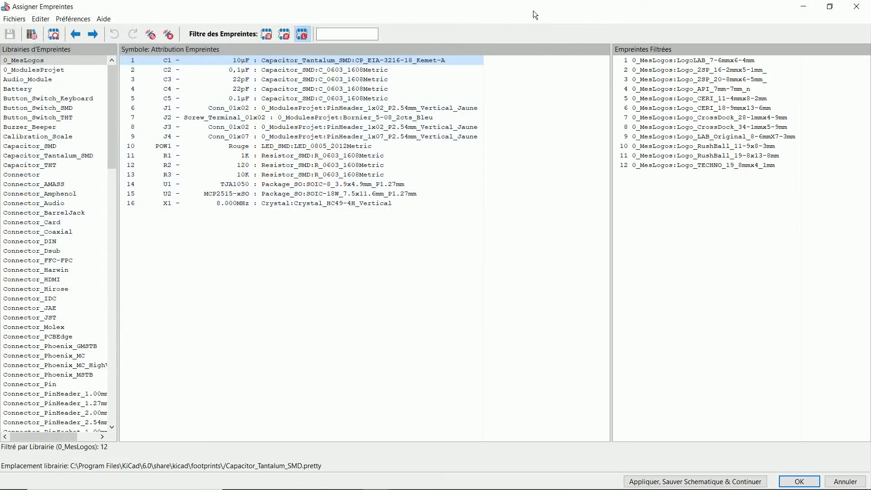
# Examine the 3D model of connector J1's custom PinHeader_1x02_P2.54mm_Vertical_Jaune footprint, and close its viewers.
pyautogui.click(341, 108)
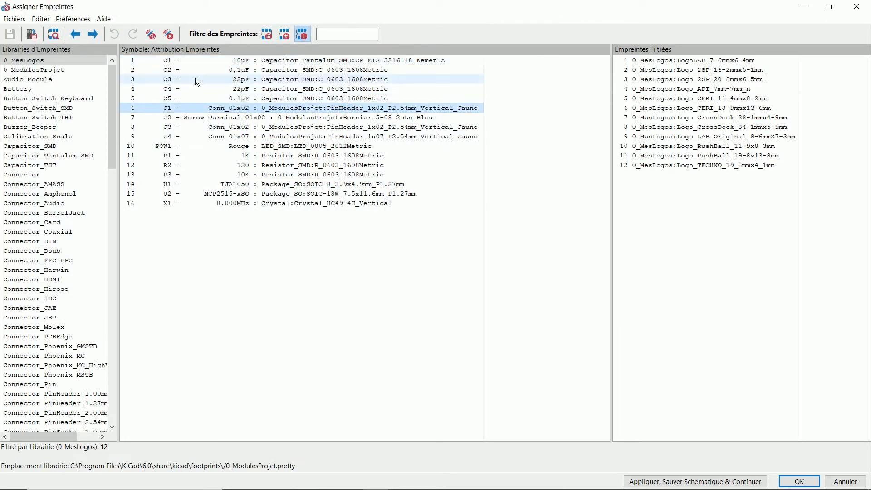
pyautogui.click(53, 34)
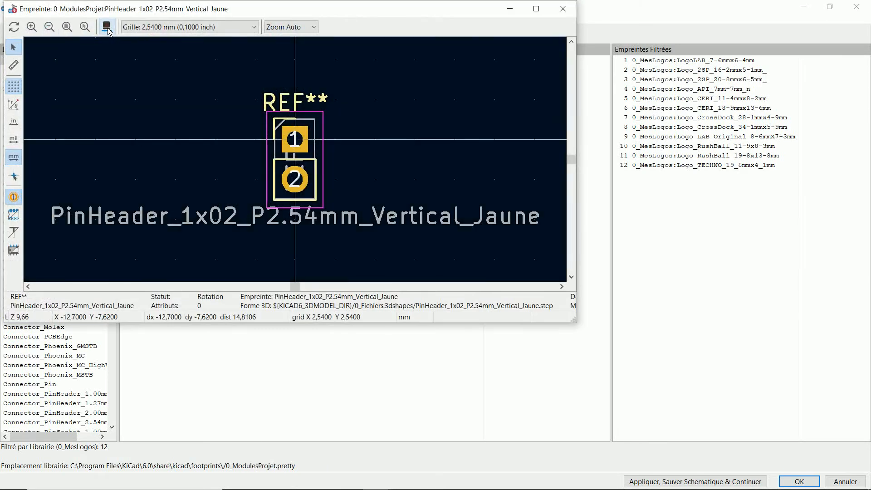
pyautogui.click(107, 27)
pyautogui.scroll(2, 311, 205)
pyautogui.moveTo(311, 204); pyautogui.dragTo(416, 170)
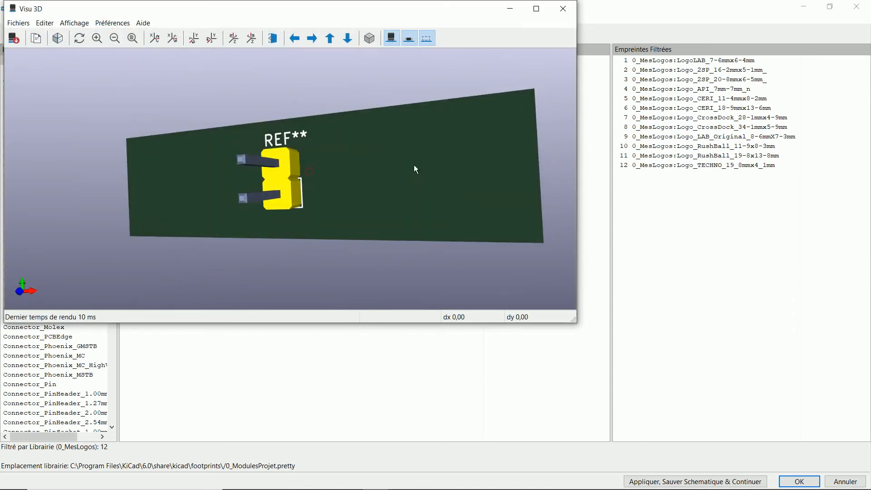
pyautogui.click(563, 9)
pyautogui.click(570, 6)
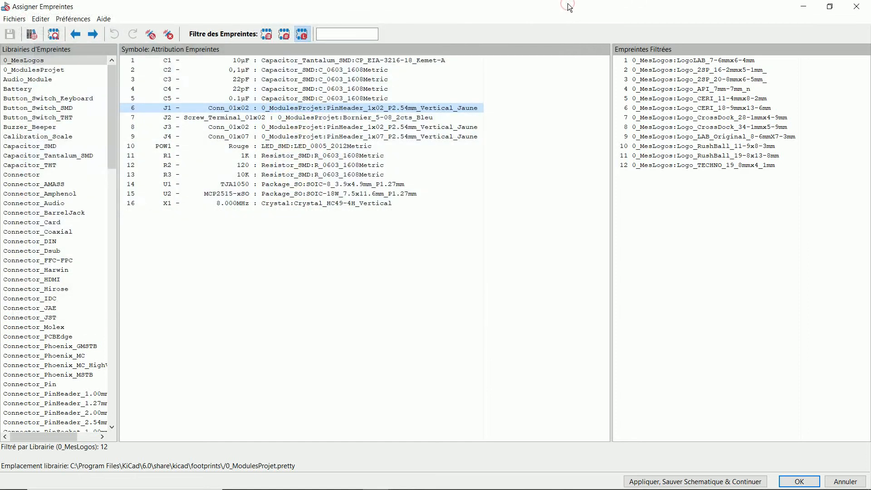
# Examine the 3D model of LED POW1's LED_0805_2012Metric footprint, and close its viewers.
pyautogui.click(359, 146)
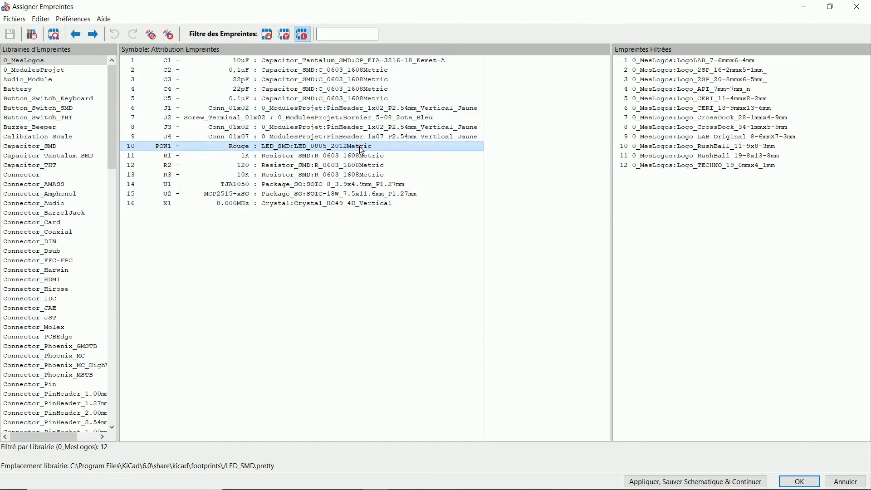
pyautogui.click(54, 35)
pyautogui.click(107, 27)
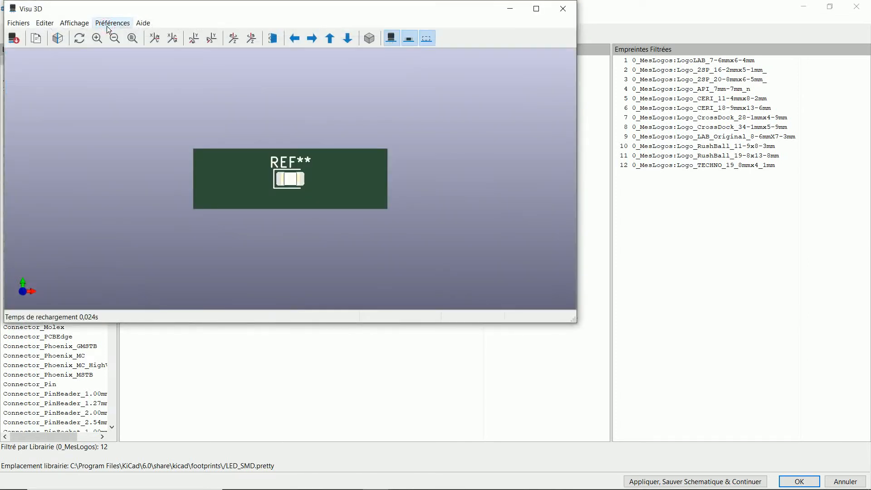
pyautogui.scroll(4, 292, 197)
pyautogui.moveTo(292, 197); pyautogui.dragTo(315, 184)
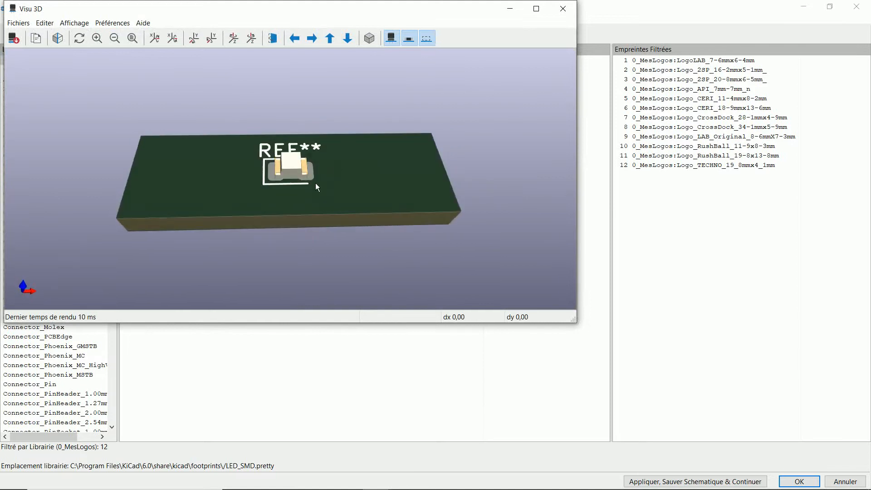
pyautogui.click(574, 7)
pyautogui.click(573, 7)
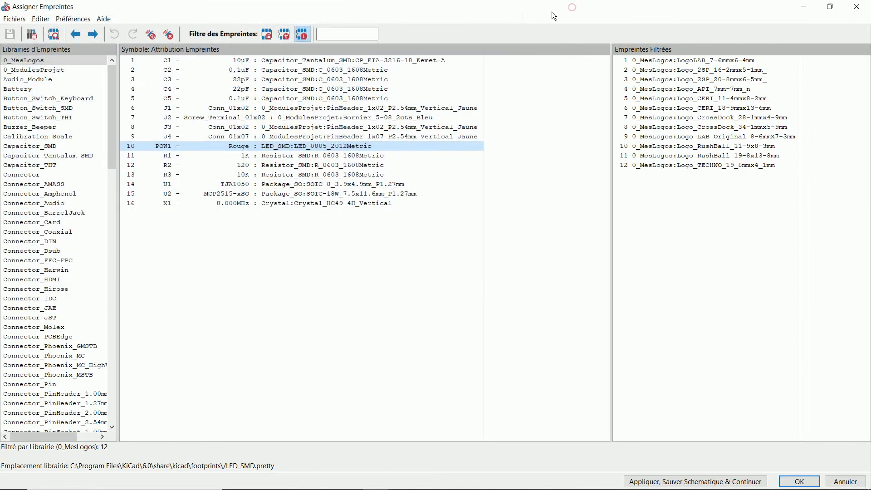
# Examine the 3D model of U1's SOIC-8_3.9x4.9mm_P1.27mm footprint, and close its viewers.
pyautogui.click(375, 184)
pyautogui.click(54, 34)
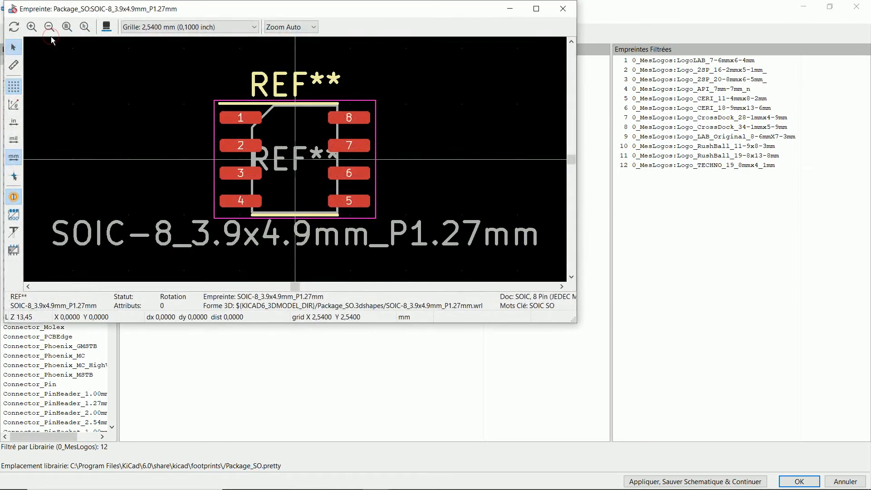
pyautogui.click(108, 28)
pyautogui.scroll(5, 284, 197)
pyautogui.moveTo(290, 262); pyautogui.dragTo(576, 39)
pyautogui.click(567, 10)
pyautogui.click(567, 10)
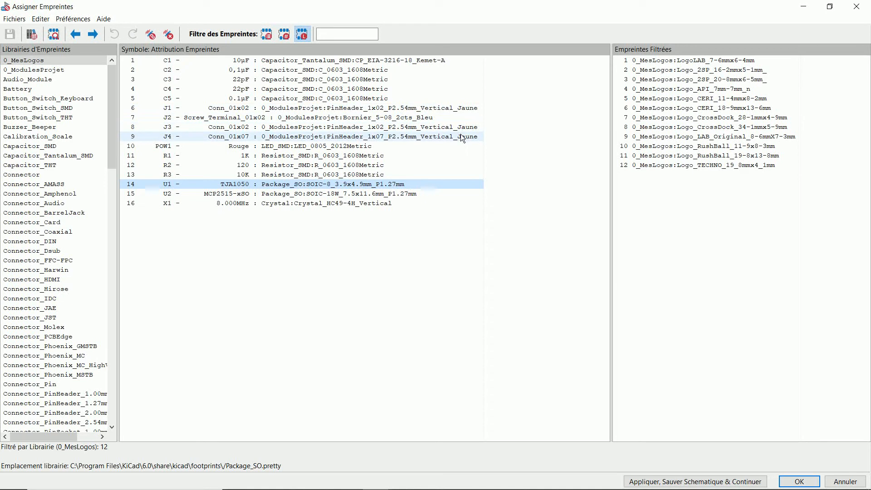
# Examine the 3D model of terminal J2's custom Bornier_5-08_2cts_Bleu footprint, and close the footprint assignment tool.
pyautogui.click(419, 119)
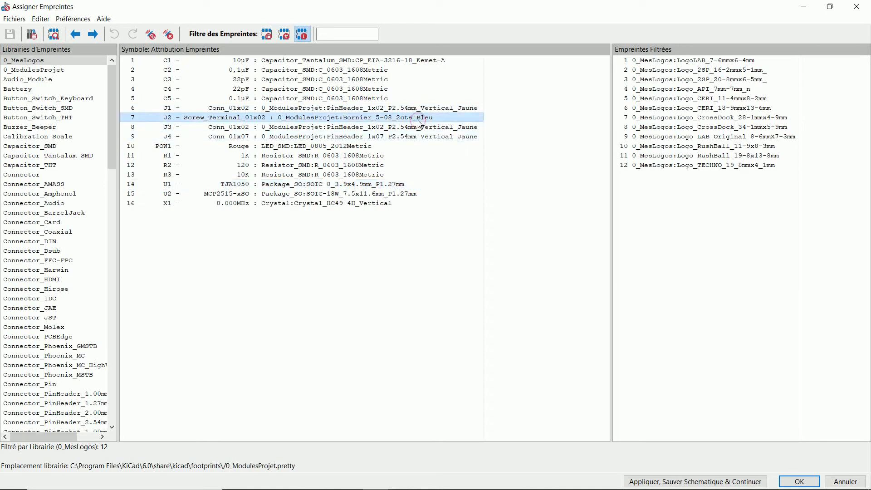
pyautogui.click(53, 34)
pyautogui.click(106, 27)
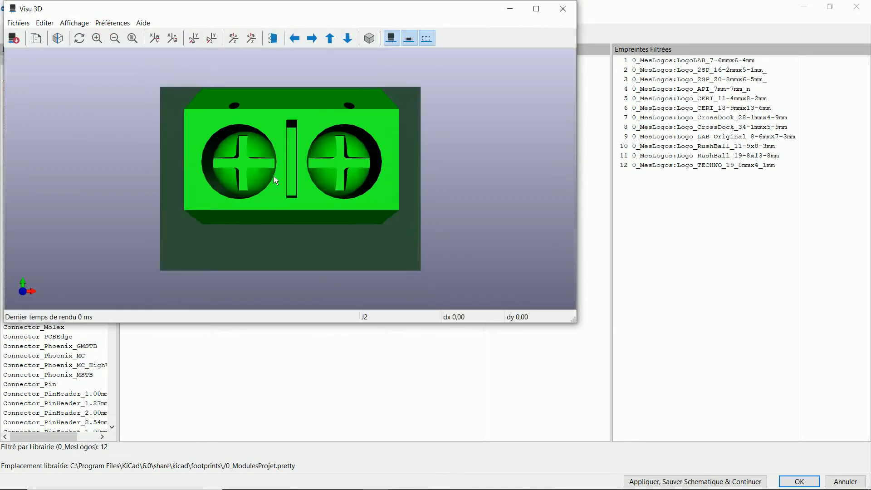
pyautogui.moveTo(447, 211); pyautogui.dragTo(416, 208)
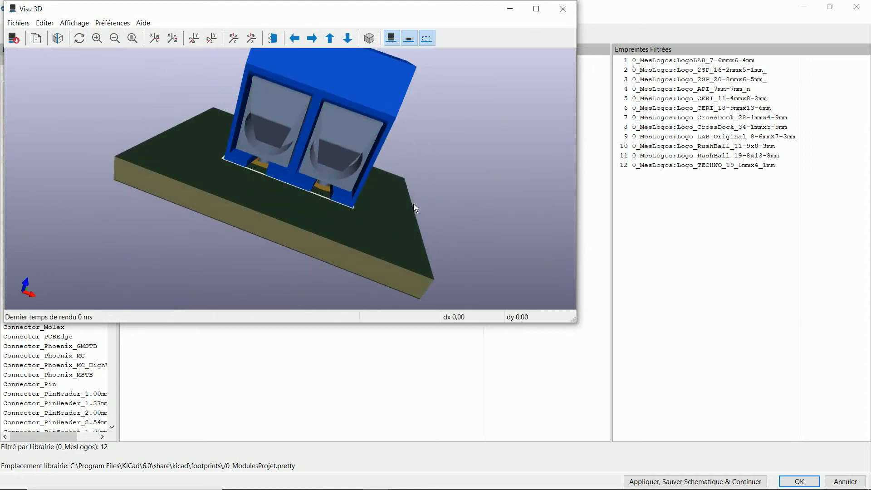
pyautogui.click(563, 8)
pyautogui.click(565, 7)
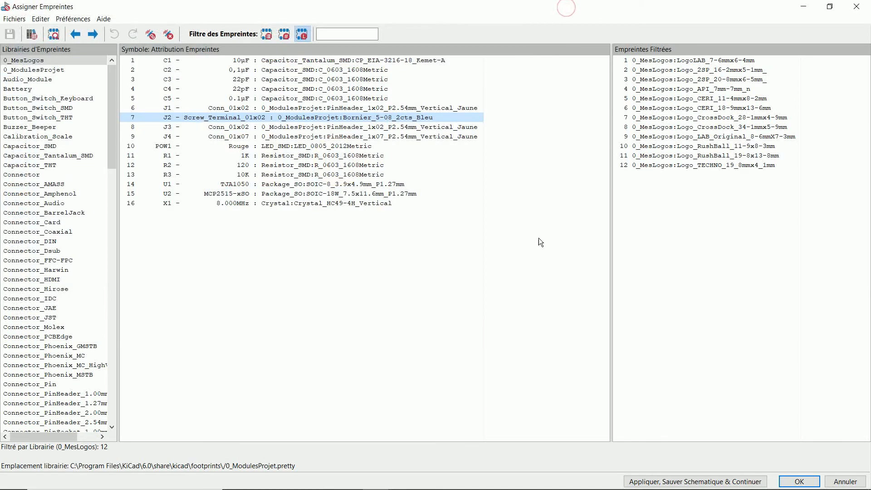
pyautogui.click(857, 8)
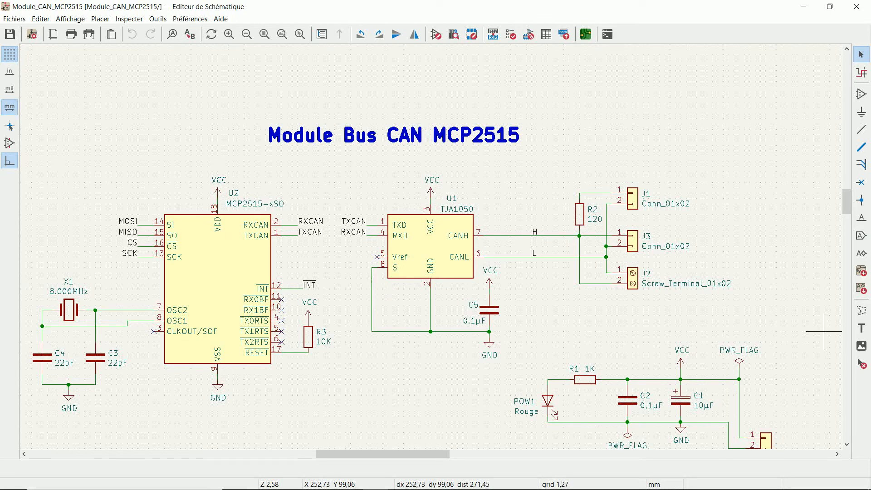
# Open the board from the schematic, run the design rules check with zone refill, and clear all markers.
pyautogui.click(586, 35)
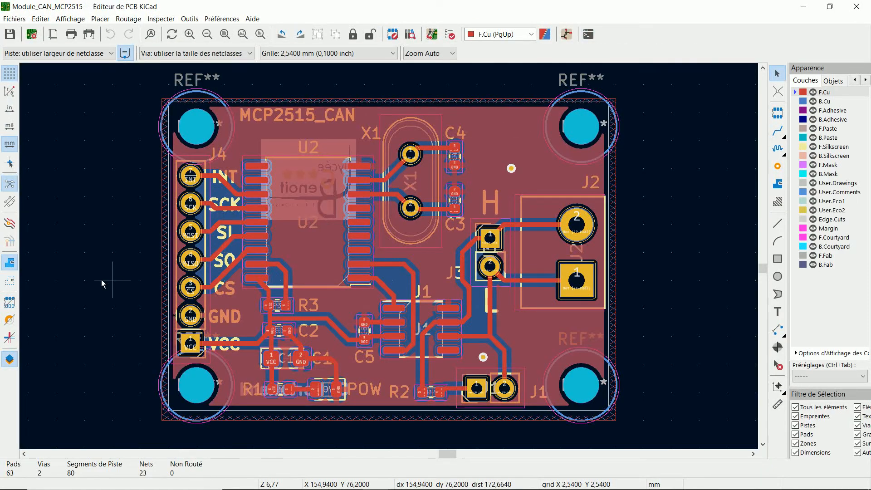
pyautogui.click(449, 34)
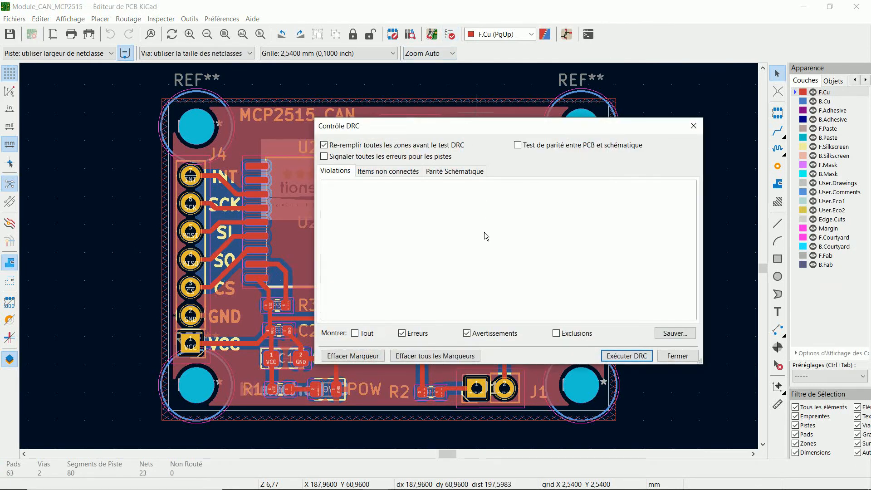
pyautogui.click(627, 357)
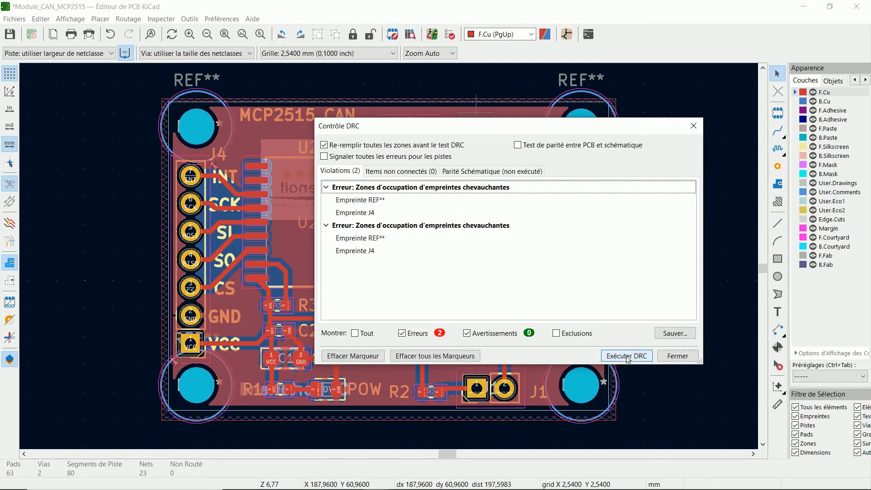
pyautogui.click(458, 357)
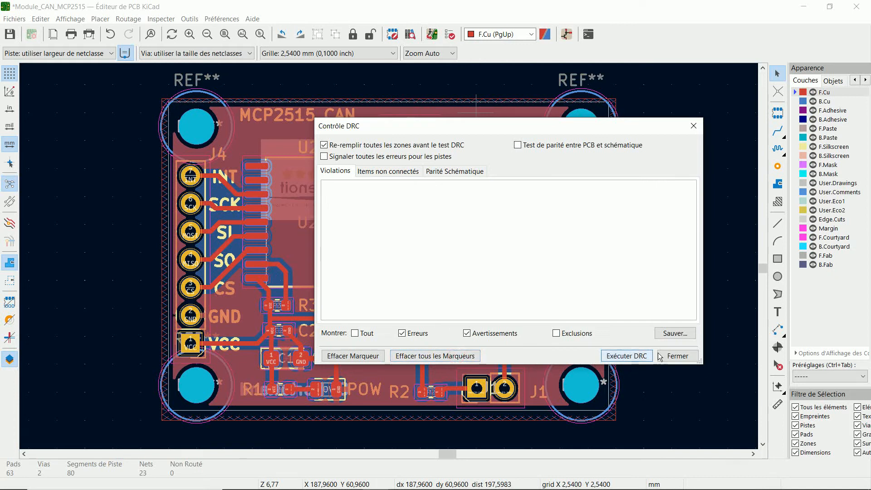
pyautogui.click(676, 356)
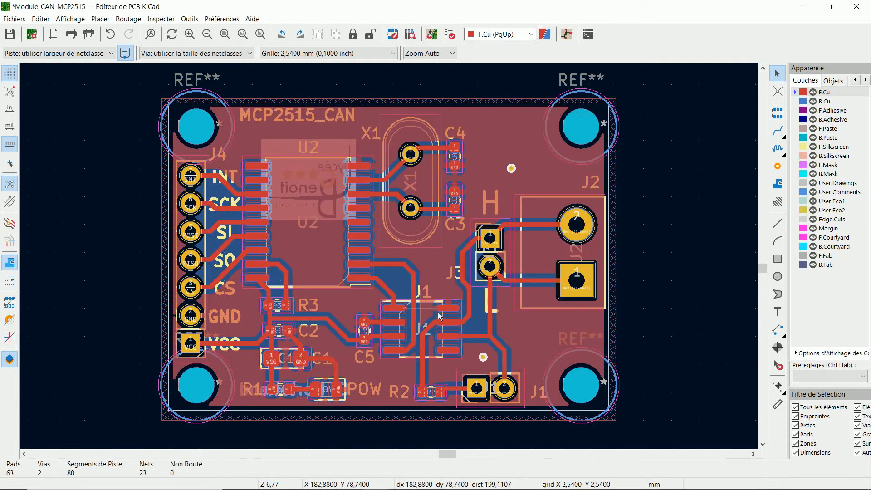
# Examine the whole MCP2515_CAN board in 3D for its component models, and close the 3D viewer.
pyautogui.click(75, 19)
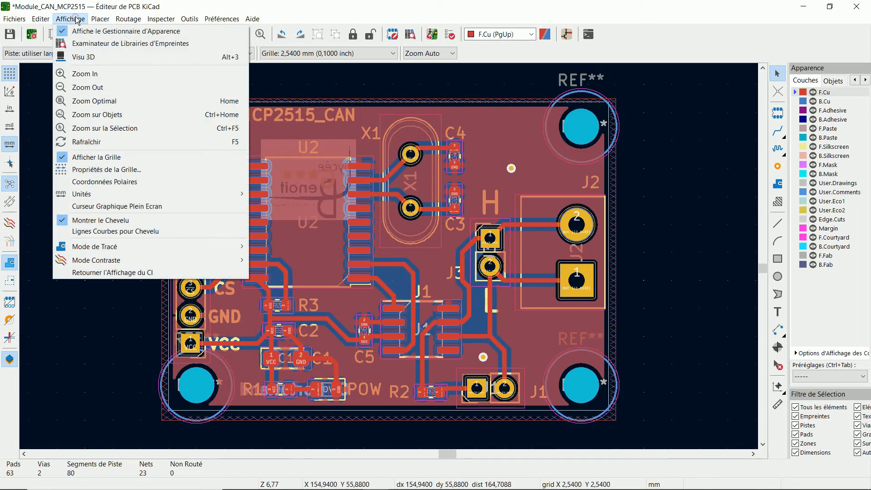
pyautogui.click(88, 57)
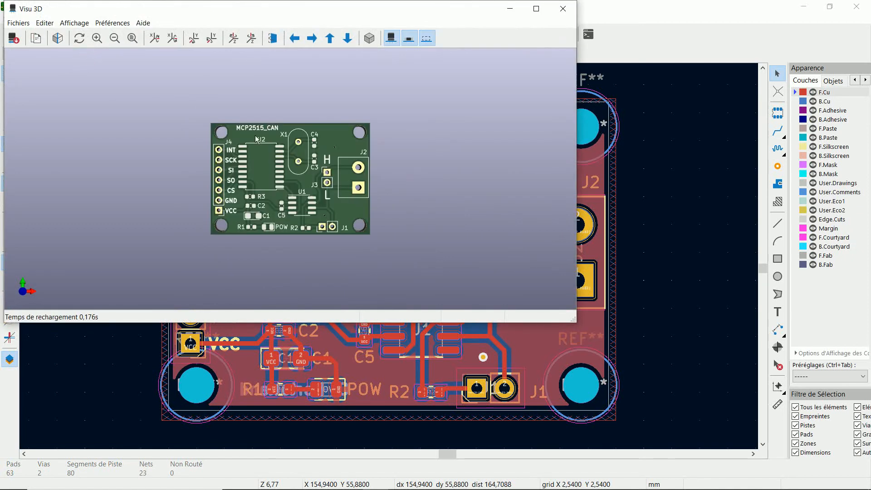
pyautogui.scroll(3, 302, 167)
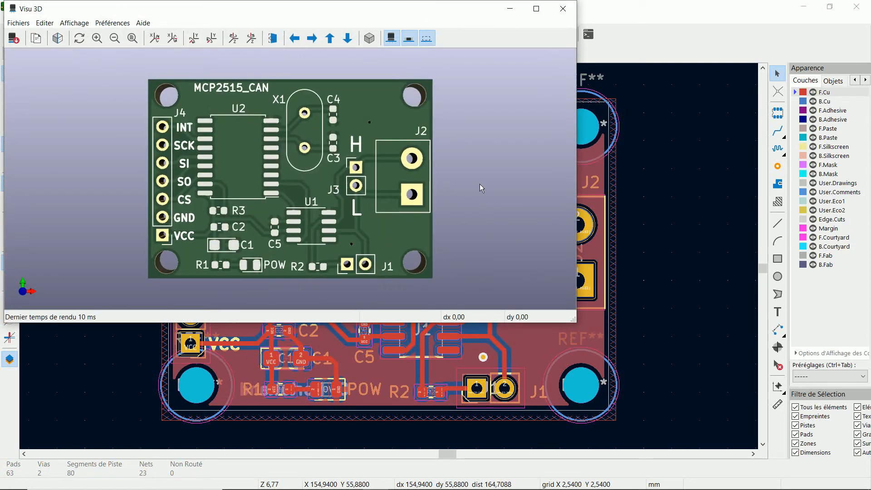
pyautogui.moveTo(480, 184); pyautogui.dragTo(454, 208)
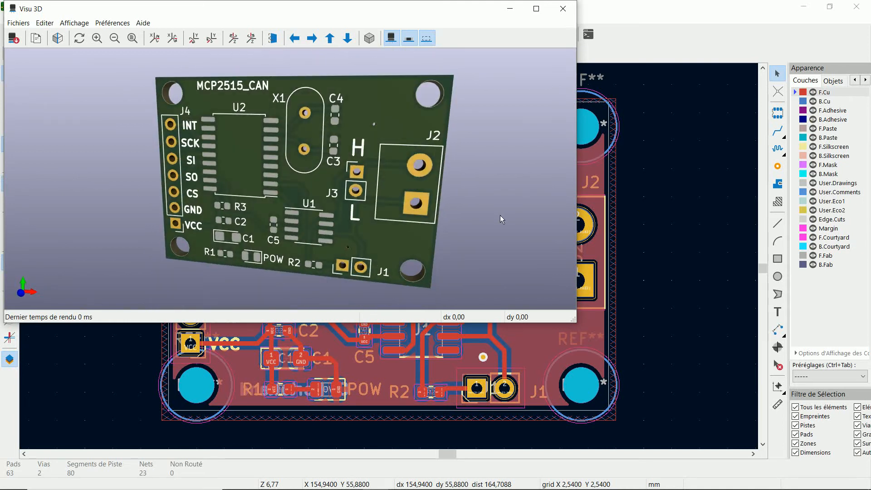
pyautogui.click(558, 9)
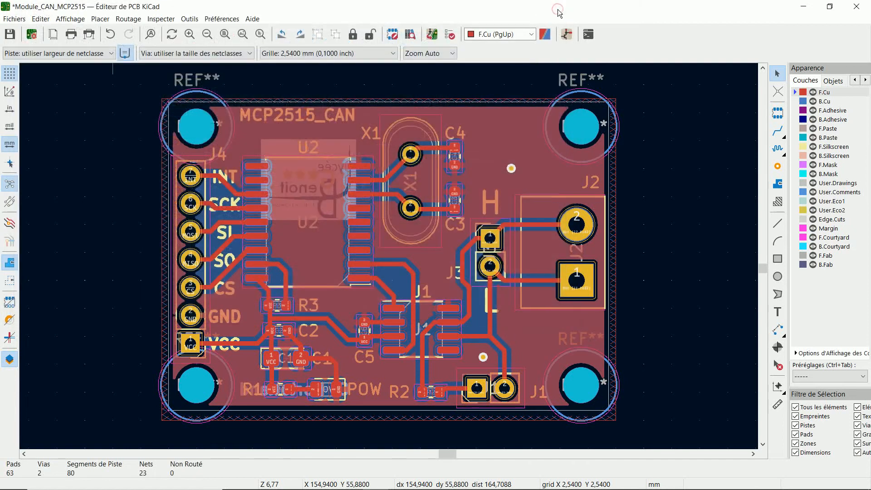
# Close the board while discarding its changes, and open the Module_CAN_MCP2515.kicad_pcb file in Notepad++.
pyautogui.click(862, 8)
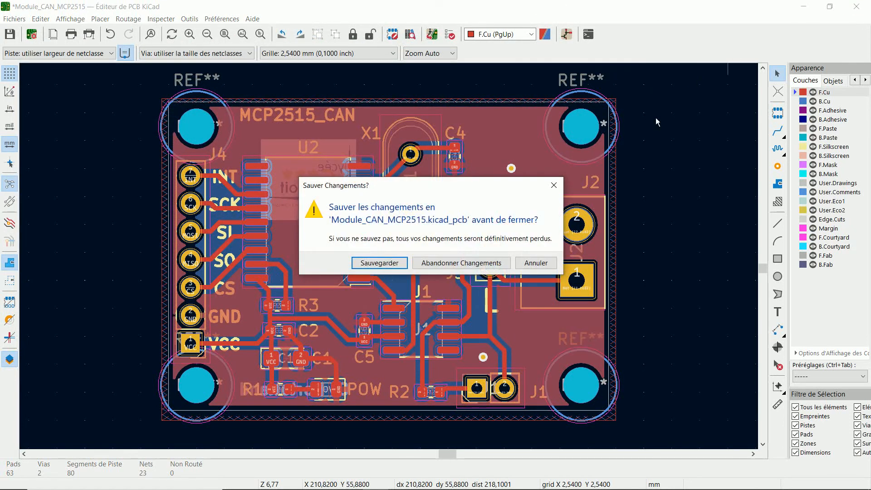
pyautogui.click(473, 265)
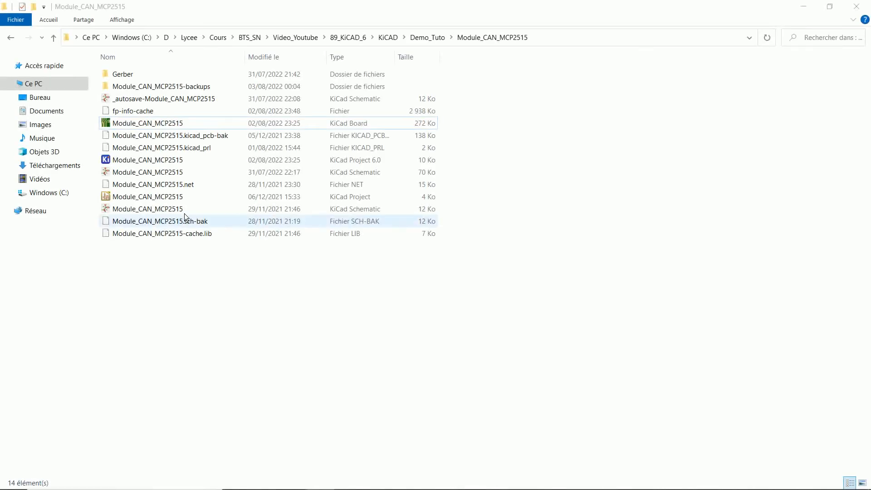
pyautogui.rightClick(159, 124)
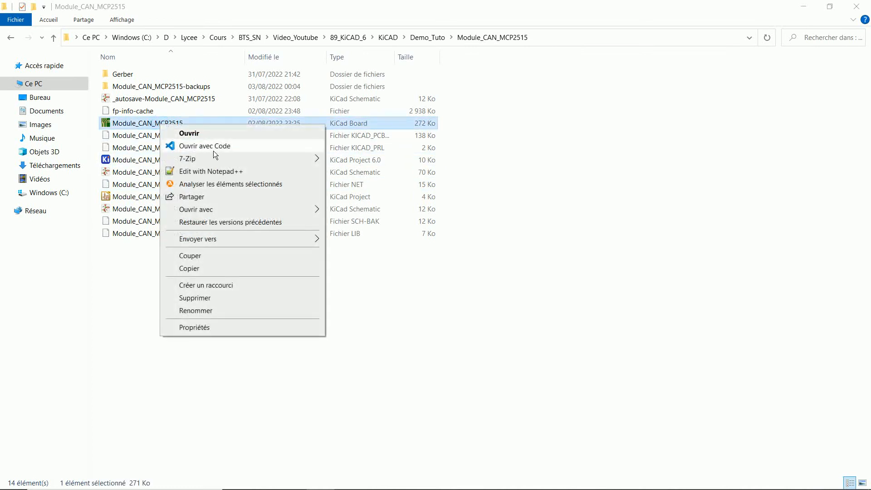
pyautogui.click(224, 171)
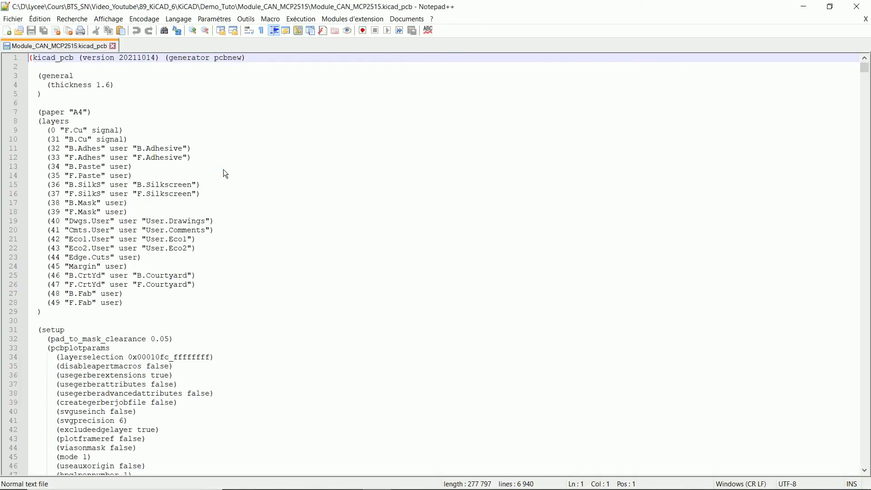
# Replace every KISYS3DMOD occurrence in the board file's 3D model paths with KICAD6_3DMODEL_DIR.
pyautogui.scroll(-20, 213, 198)
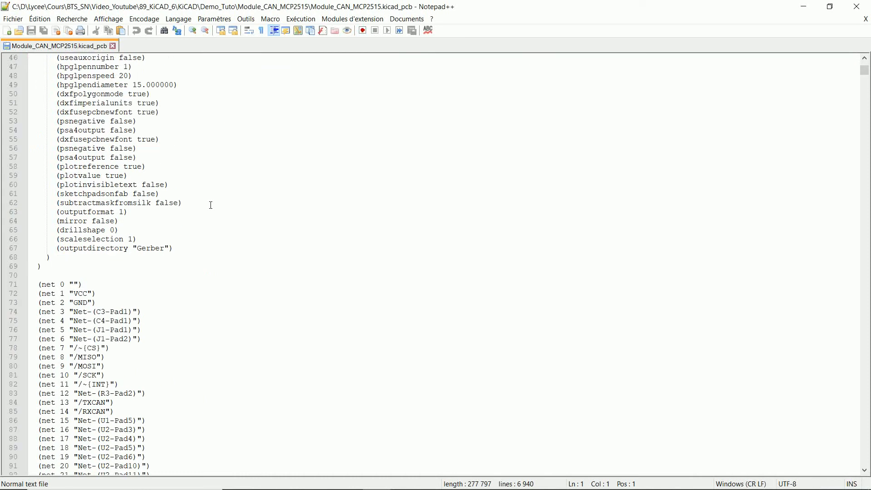
pyautogui.scroll(-6, 210, 207)
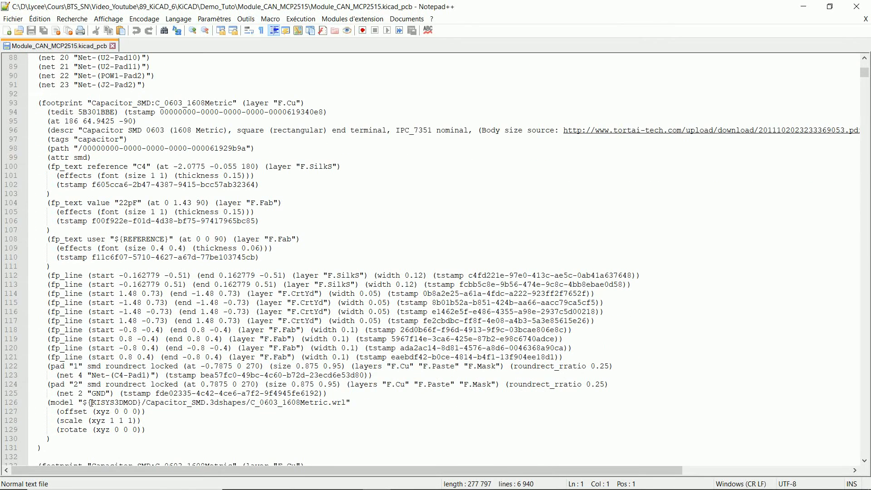
pyautogui.moveTo(91, 403); pyautogui.dragTo(138, 403)
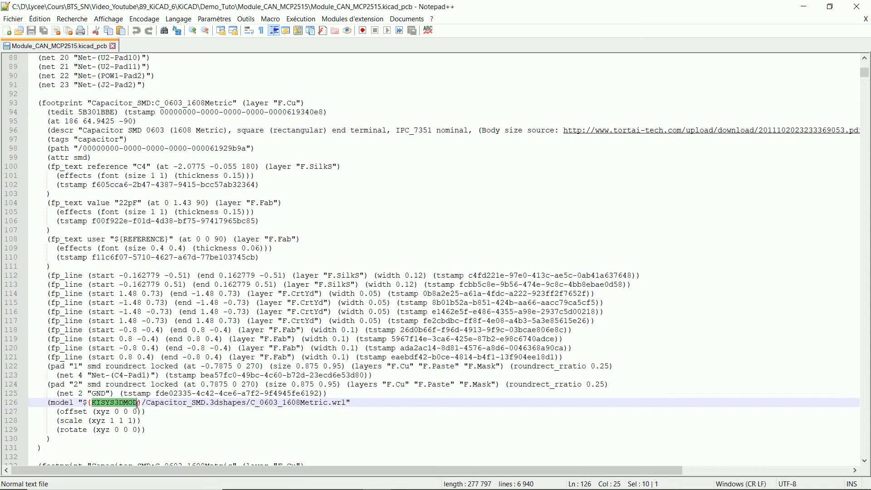
pyautogui.hotkey('ctrl', 'f')
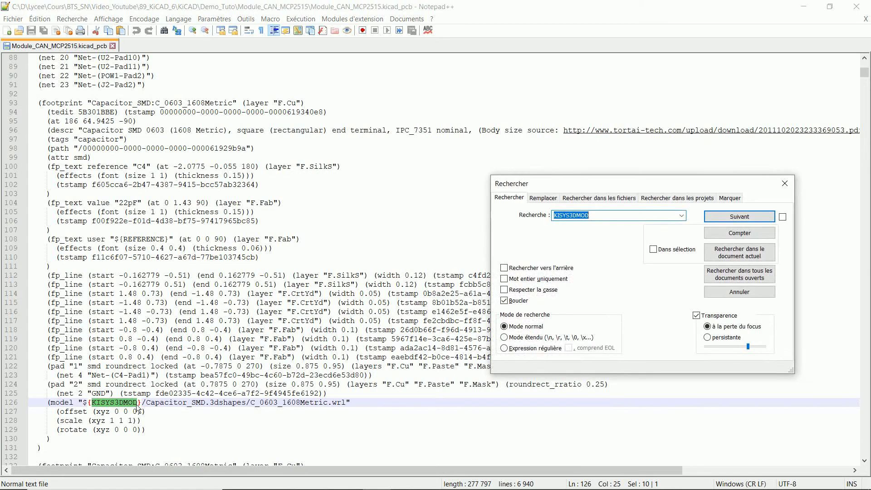
pyautogui.click(550, 200)
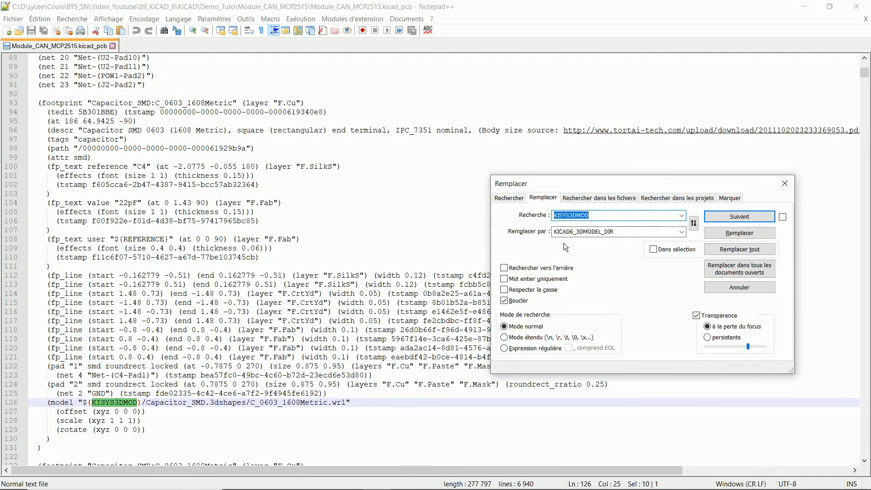
pyautogui.click(749, 234)
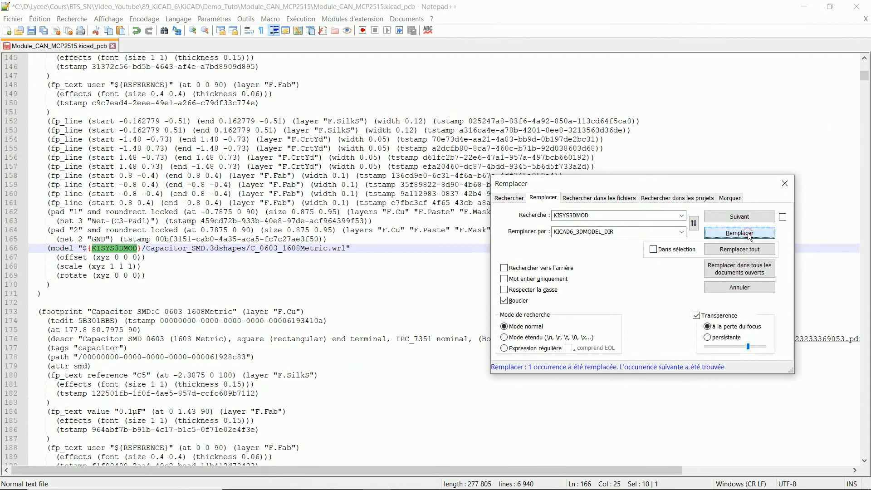
pyautogui.click(750, 234)
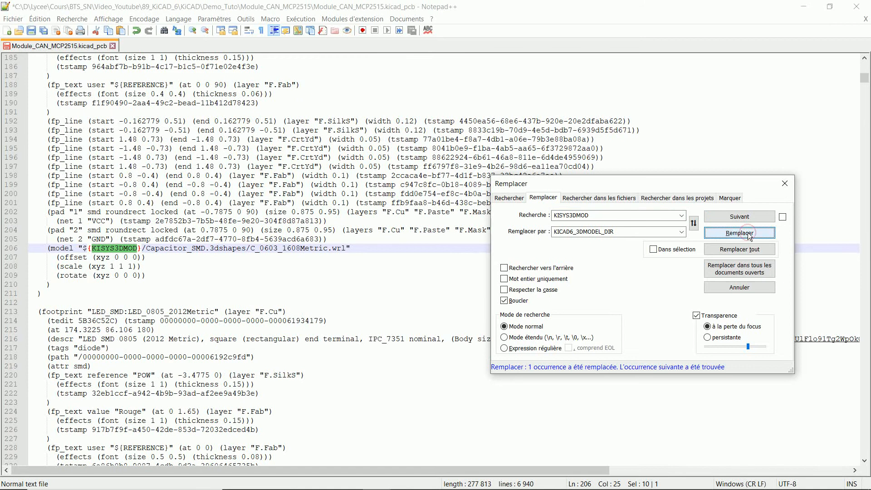
pyautogui.click(749, 234)
pyautogui.click(750, 234)
pyautogui.click(750, 234)
pyautogui.click(749, 234)
pyautogui.click(750, 235)
pyautogui.click(749, 234)
pyautogui.click(749, 234)
pyautogui.click(750, 234)
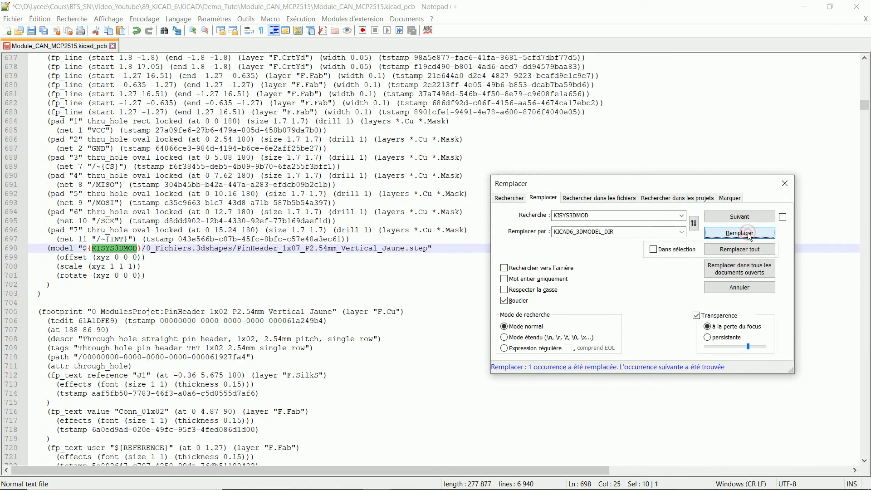
pyautogui.click(750, 234)
pyautogui.click(750, 234)
pyautogui.click(749, 234)
pyautogui.click(750, 234)
pyautogui.click(749, 234)
pyautogui.click(750, 234)
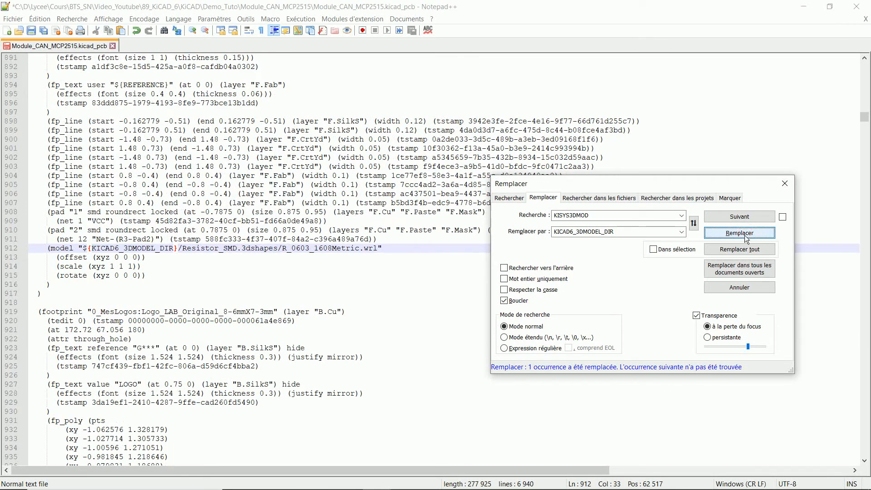
pyautogui.click(785, 184)
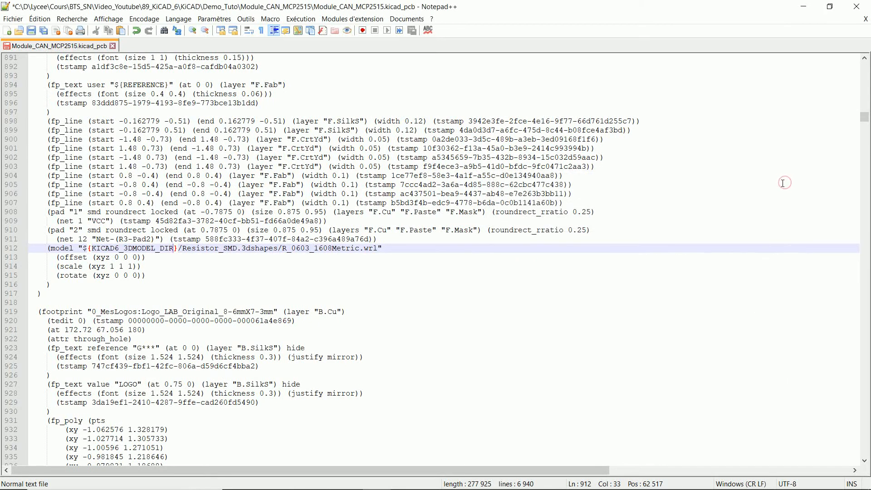
# Save the edited board file, and close Notepad++ and the project folder window.
pyautogui.click(32, 30)
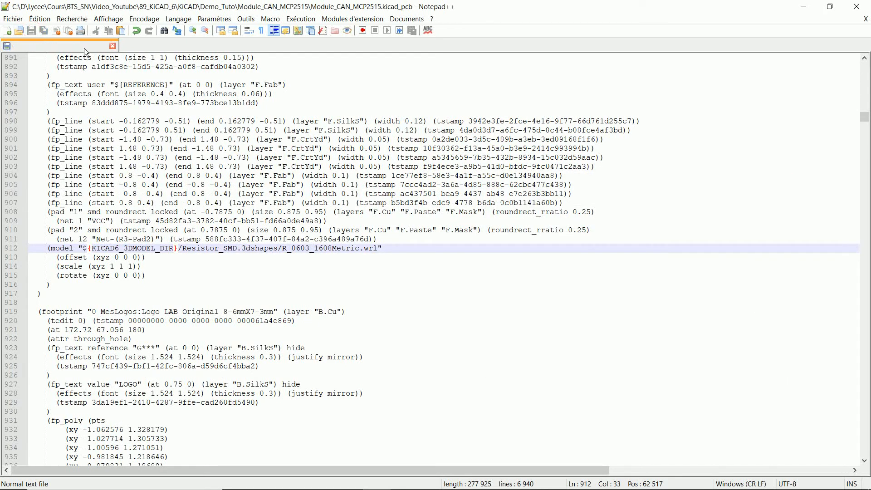
pyautogui.click(856, 7)
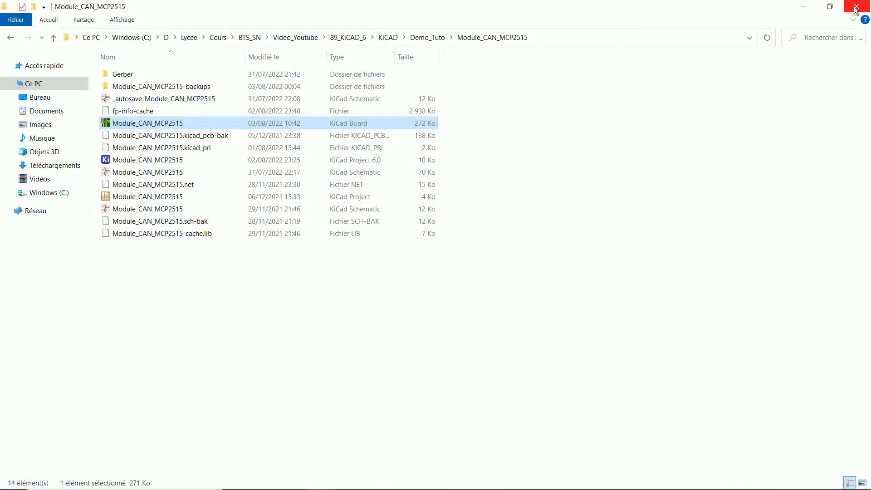
pyautogui.click(856, 8)
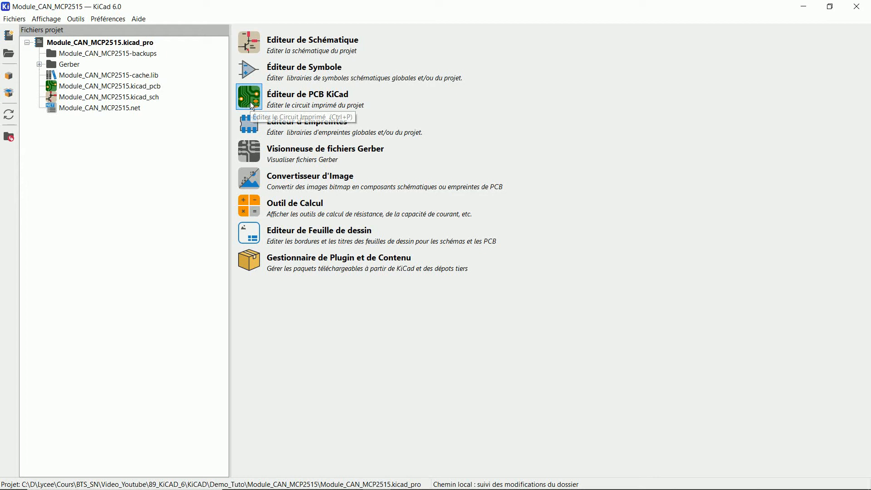
# Reopen the board in KiCad's PCB editor, examine its component models in 3D from several angles, and close both windows.
pyautogui.click(250, 97)
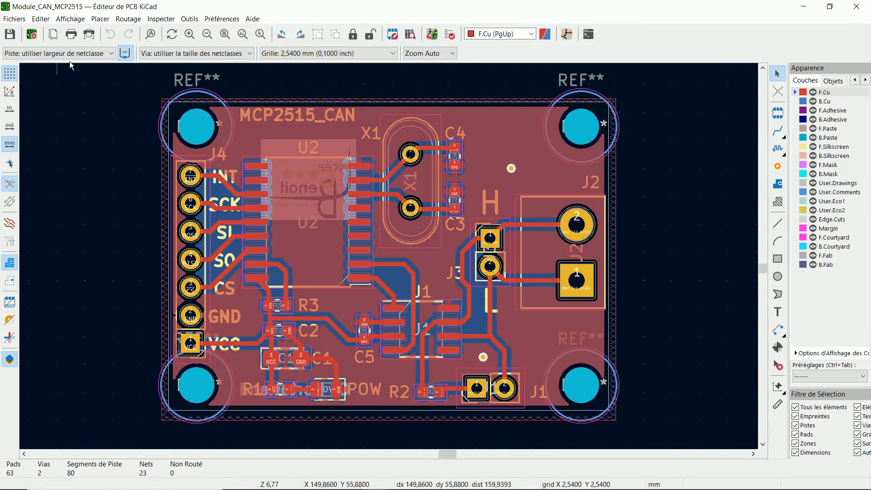
pyautogui.click(71, 18)
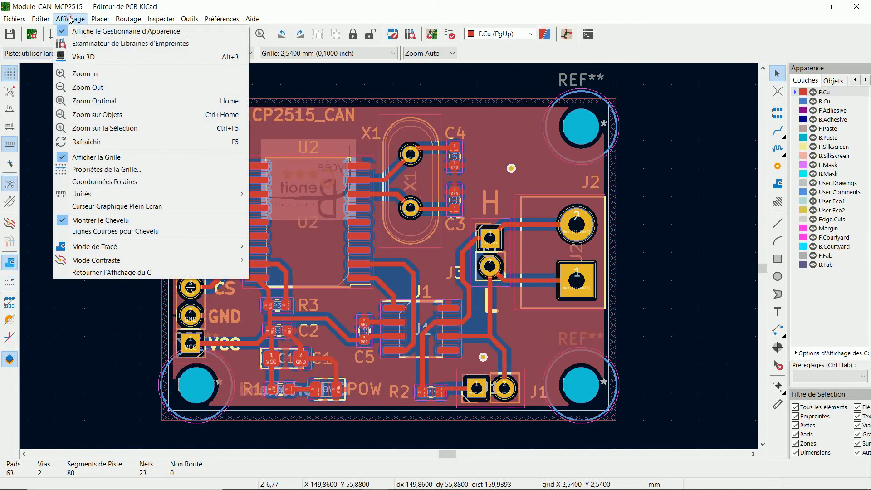
pyautogui.click(91, 57)
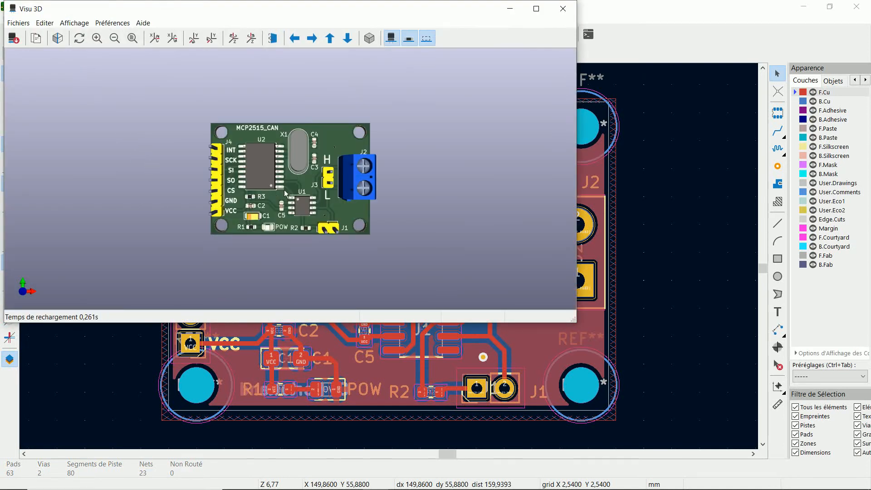
pyautogui.scroll(3, 285, 188)
pyautogui.moveTo(285, 188); pyautogui.dragTo(233, 165)
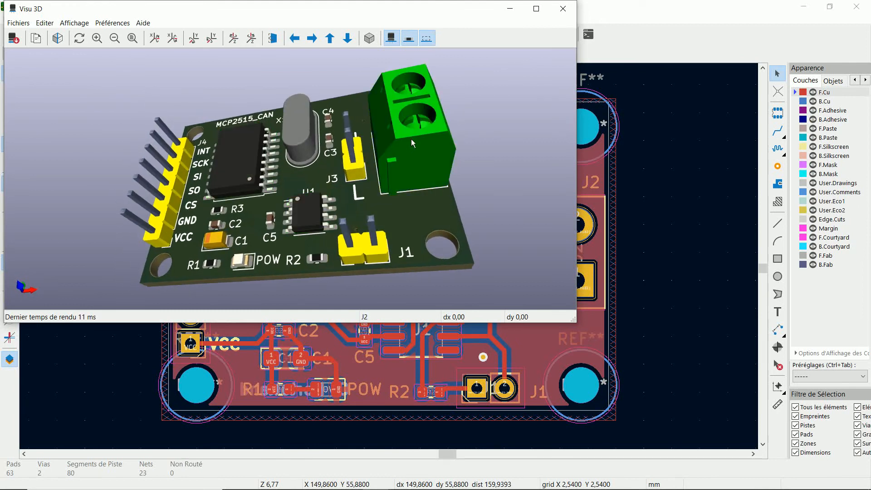
pyautogui.moveTo(413, 144); pyautogui.dragTo(440, 181)
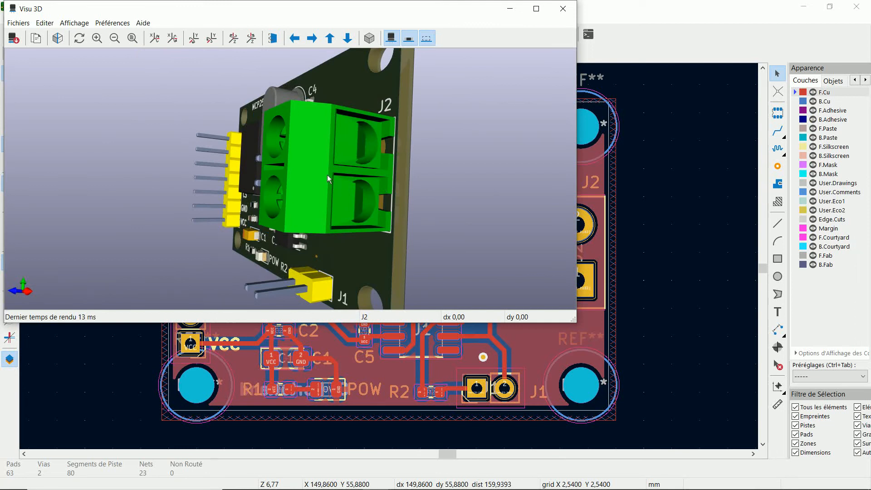
pyautogui.click(133, 38)
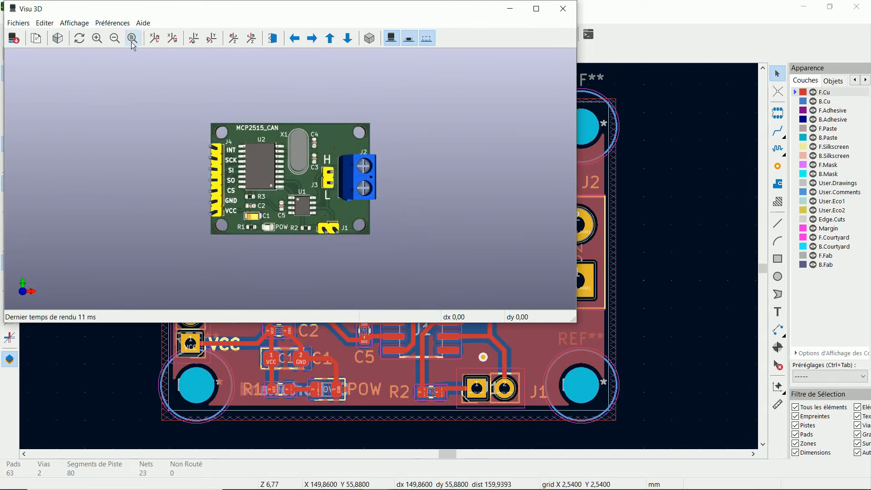
pyautogui.click(563, 9)
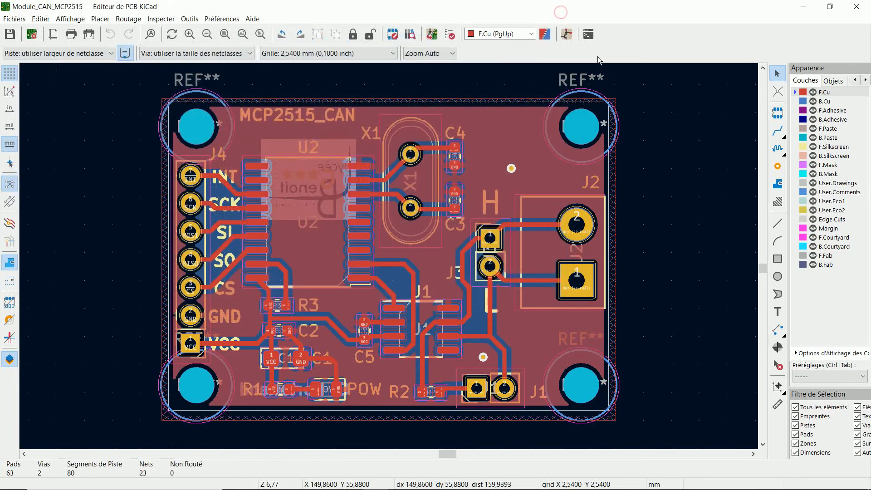
pyautogui.click(864, 6)
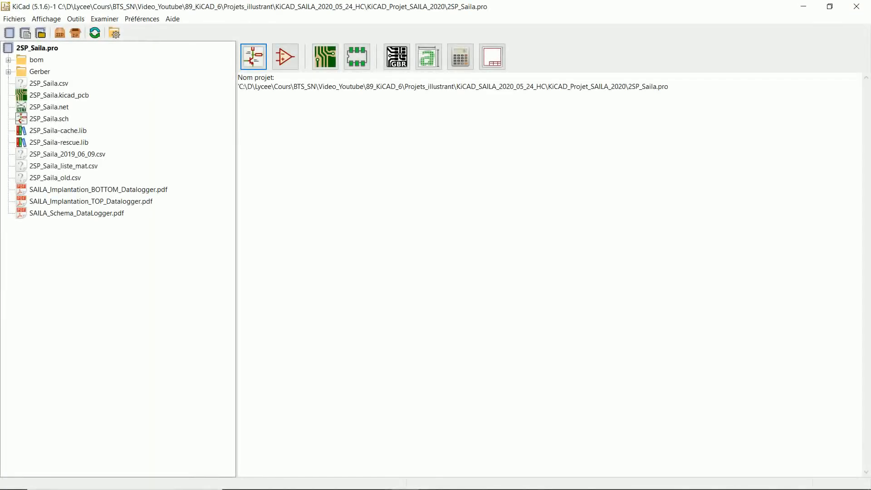
# Open the schematic of the 2SP_Saila project in KiCad 5.1.6 and examine its full sheet.
pyautogui.click(254, 61)
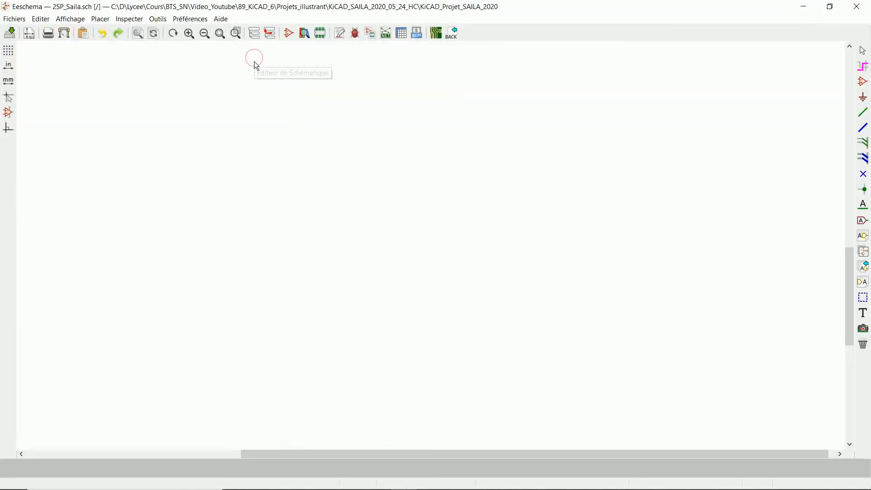
pyautogui.click(236, 33)
pyautogui.moveTo(182, 73); pyautogui.dragTo(683, 390)
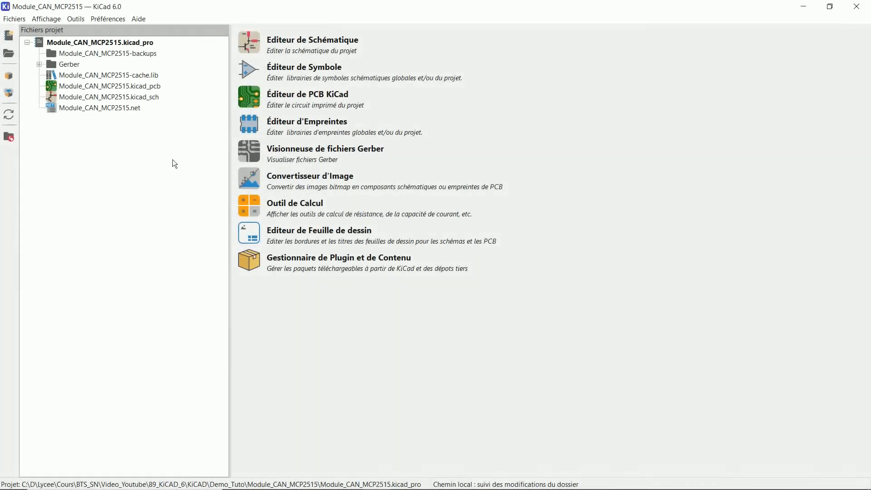
# In KiCad 6, open the V5 project 2SP_Saila from Demo_Tuto\KiCAD_SAILA_2020_05_24_HC\KiCAD_Projet_SAILA_2020.
pyautogui.click(20, 20)
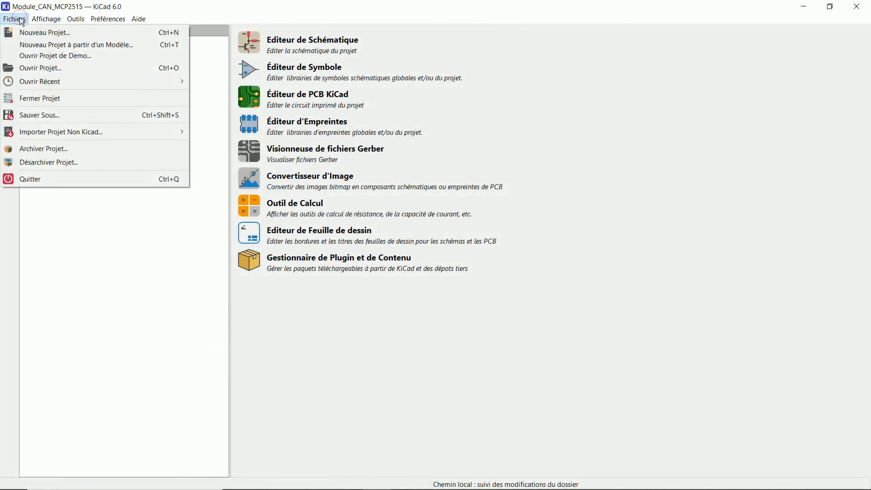
pyautogui.click(39, 69)
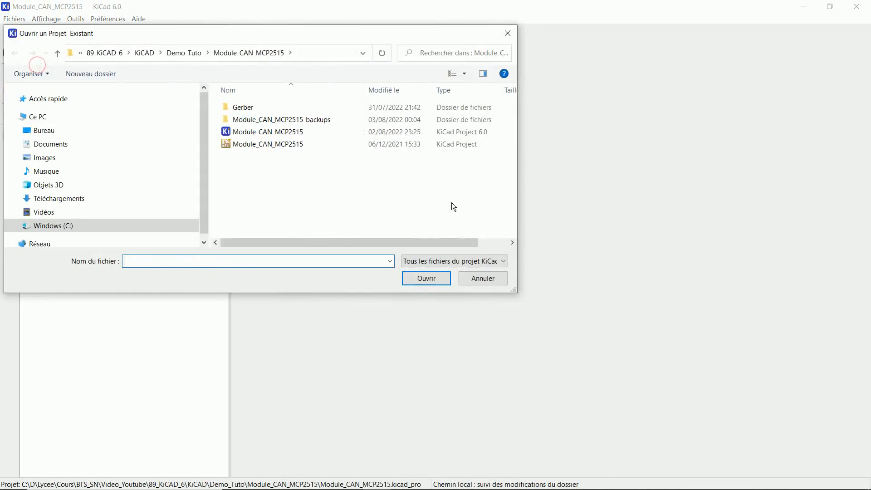
pyautogui.click(184, 54)
pyautogui.doubleClick(267, 107)
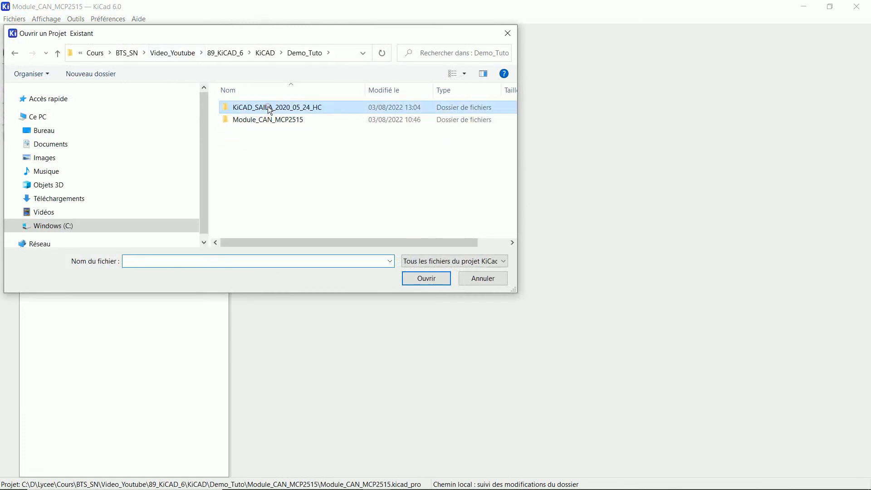
pyautogui.doubleClick(268, 107)
pyautogui.click(249, 132)
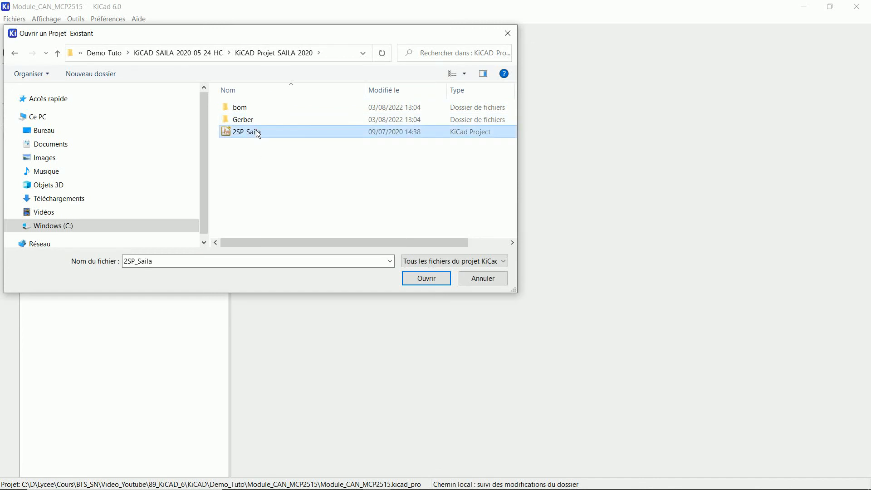
pyautogui.click(438, 279)
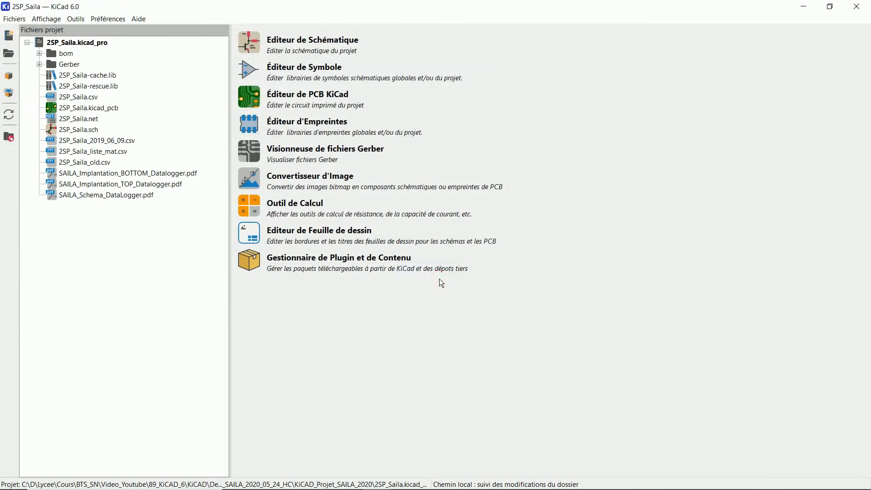
# Save the 2SP_Saila schematic in the version 6 format, and open the project's 2SP_Saila.kicad_pcb file in Notepad++.
pyautogui.click(254, 54)
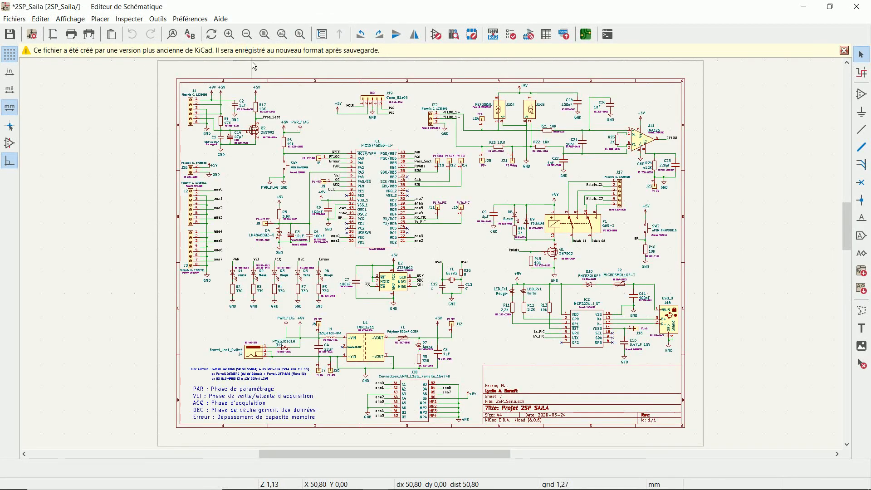
pyautogui.click(14, 35)
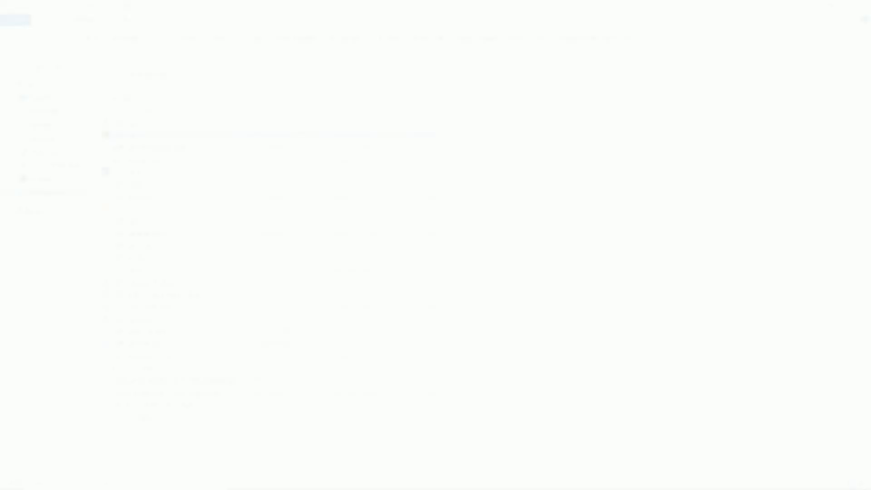
pyautogui.rightClick(161, 134)
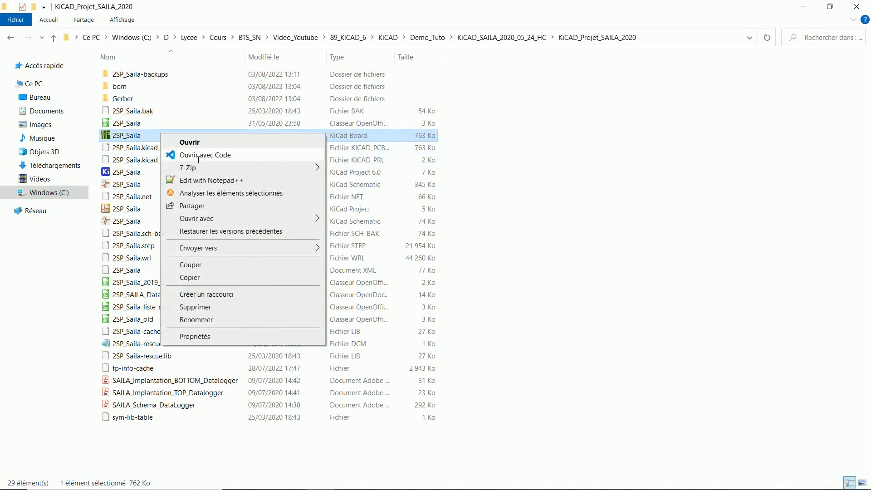
pyautogui.click(207, 179)
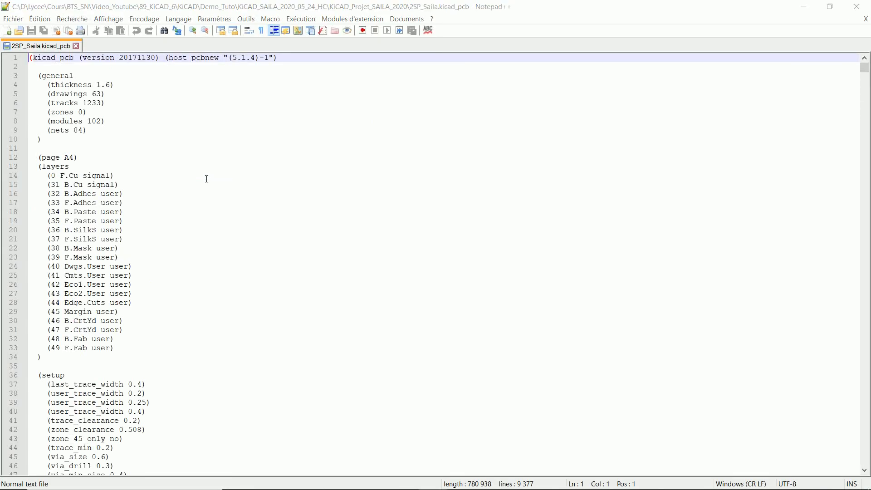
# Replace every KISYS3DMOD occurrence in the board file with KICAD6_3DMODEL_DIR, then save the file and close Notepad++.
pyautogui.hotkey('ctrl', 'f')
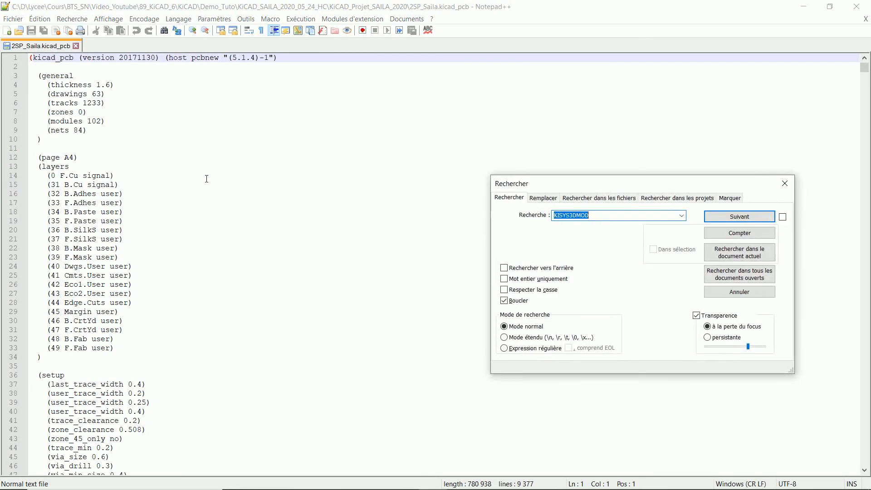
pyautogui.click(552, 198)
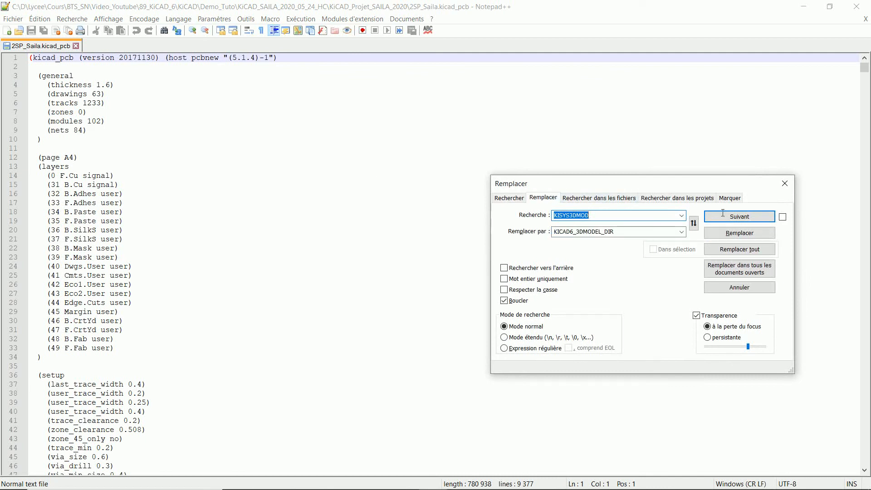
pyautogui.click(750, 249)
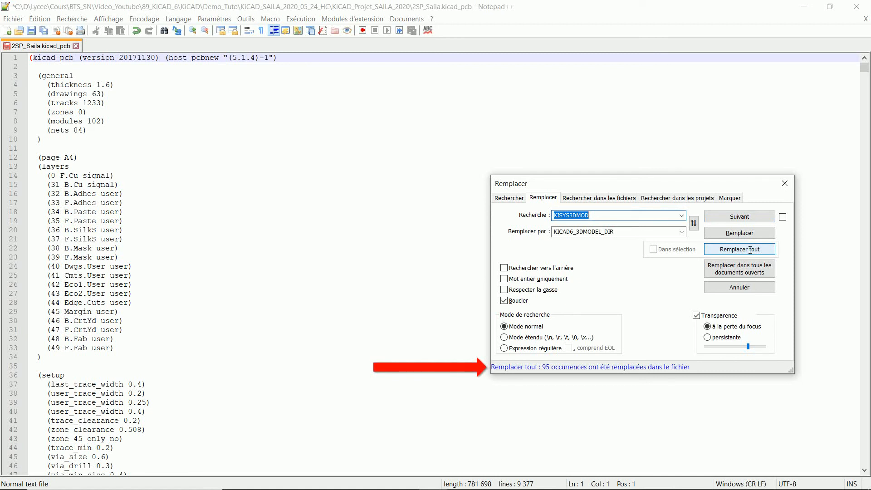
pyautogui.click(785, 184)
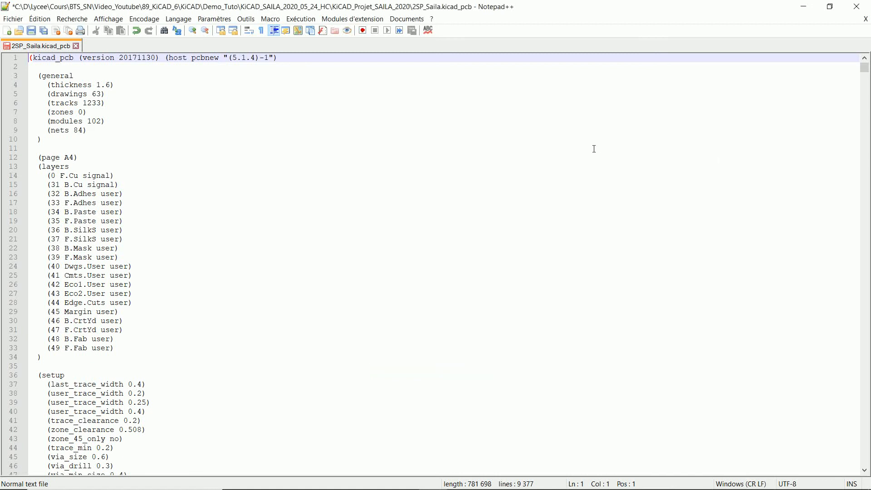
pyautogui.click(31, 31)
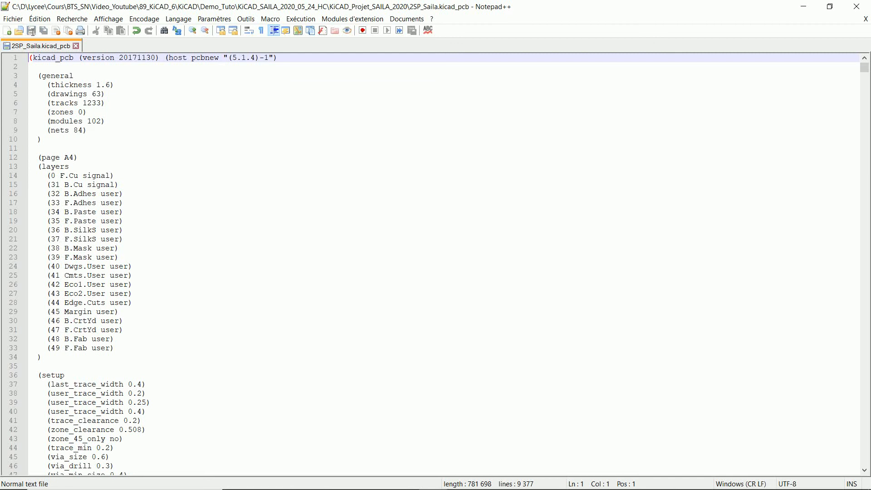
pyautogui.click(857, 7)
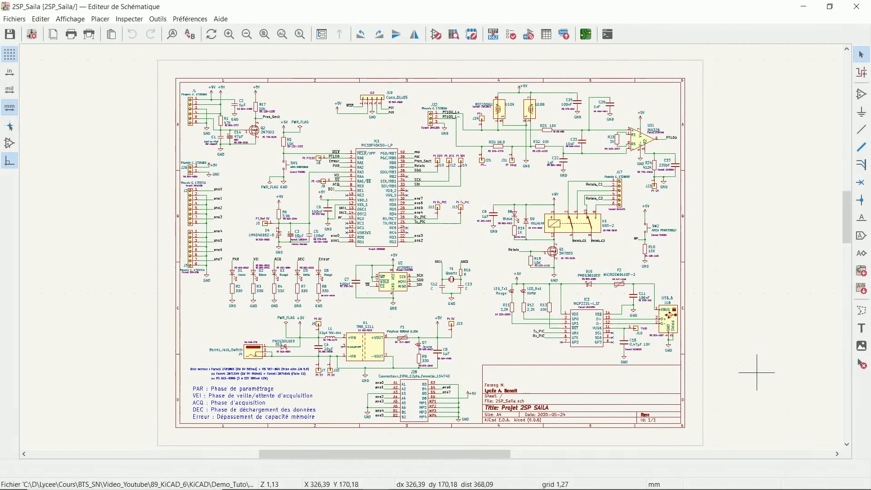
# Open the 2SP_Saila board in KiCad's PCB editor and examine its component models in 3D on both sides.
pyautogui.click(583, 39)
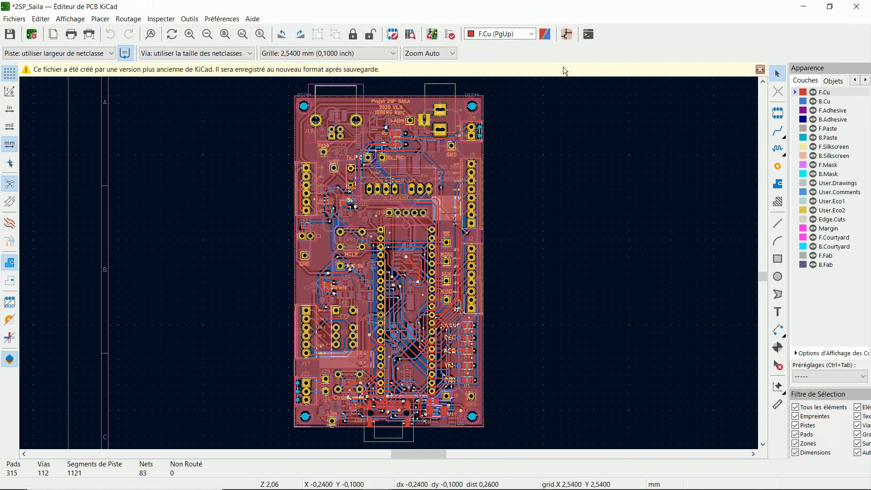
pyautogui.click(71, 19)
pyautogui.click(80, 56)
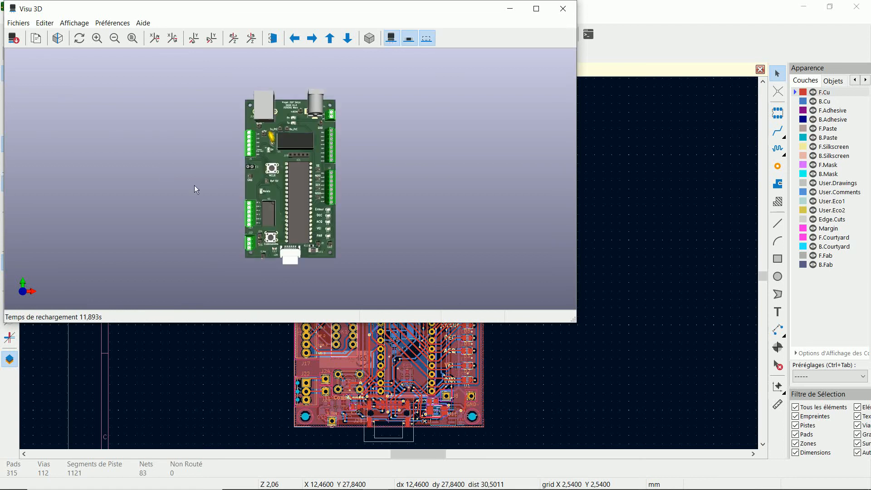
pyautogui.scroll(5, 196, 189)
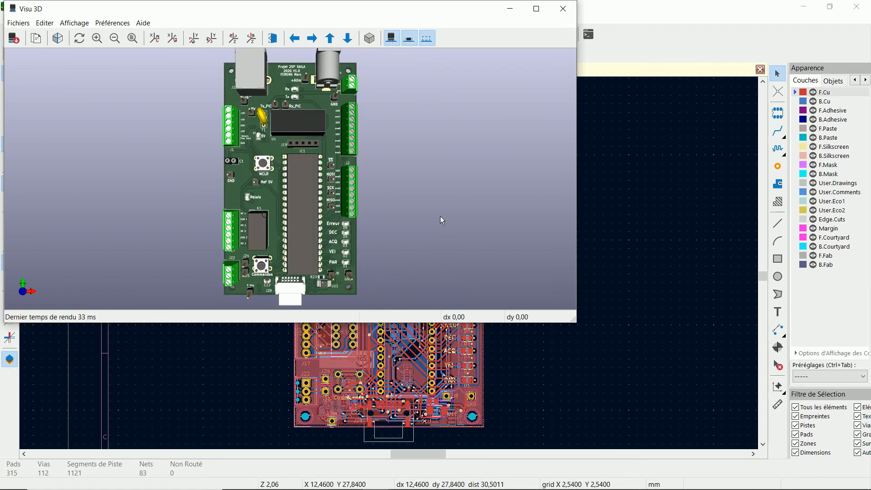
pyautogui.click(536, 9)
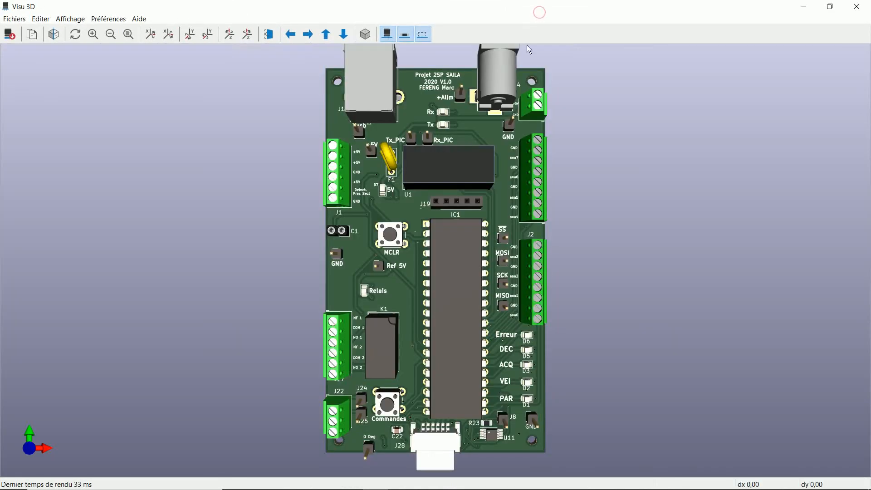
pyautogui.moveTo(690, 287); pyautogui.dragTo(314, 239)
pyautogui.moveTo(659, 234); pyautogui.dragTo(127, 203)
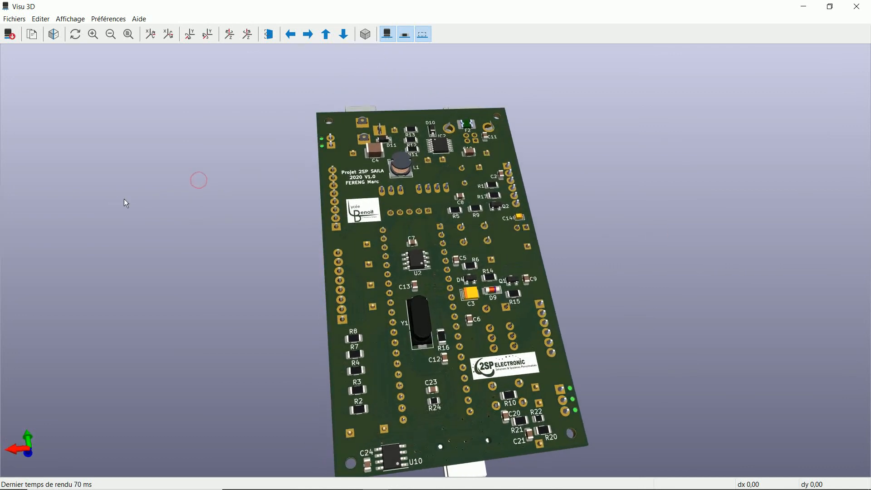
pyautogui.moveTo(568, 185); pyautogui.dragTo(591, 208)
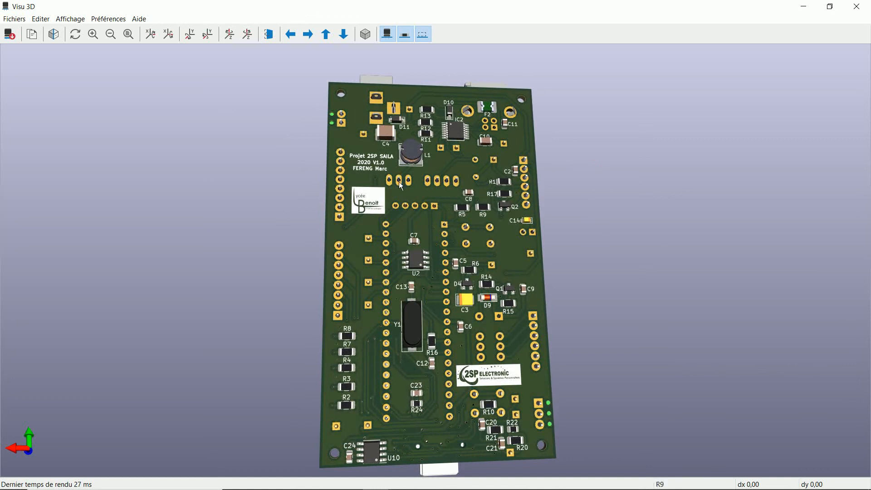
pyautogui.click(130, 35)
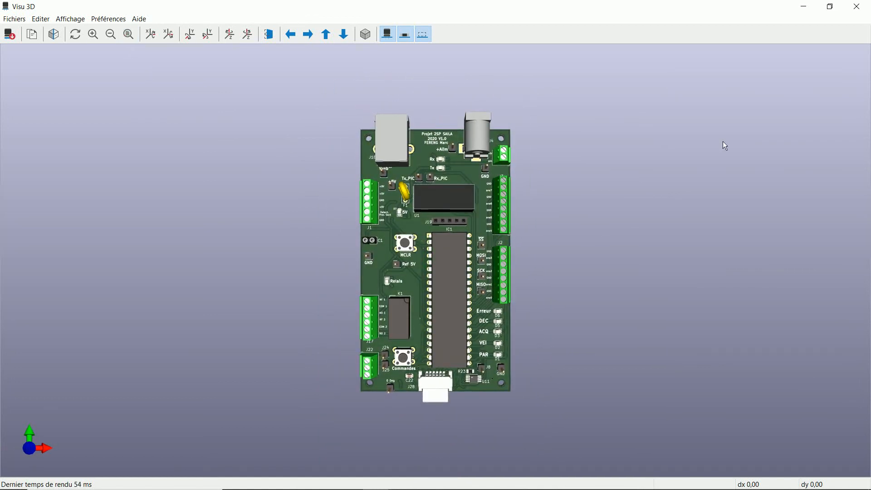
# Close the 3D viewer and save the 2SP_Saila board in the version 6 format.
pyautogui.click(858, 6)
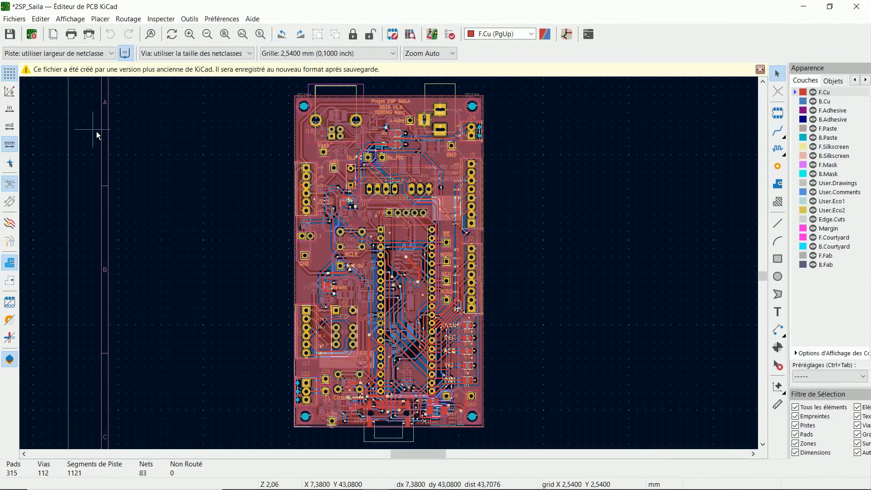
pyautogui.click(10, 34)
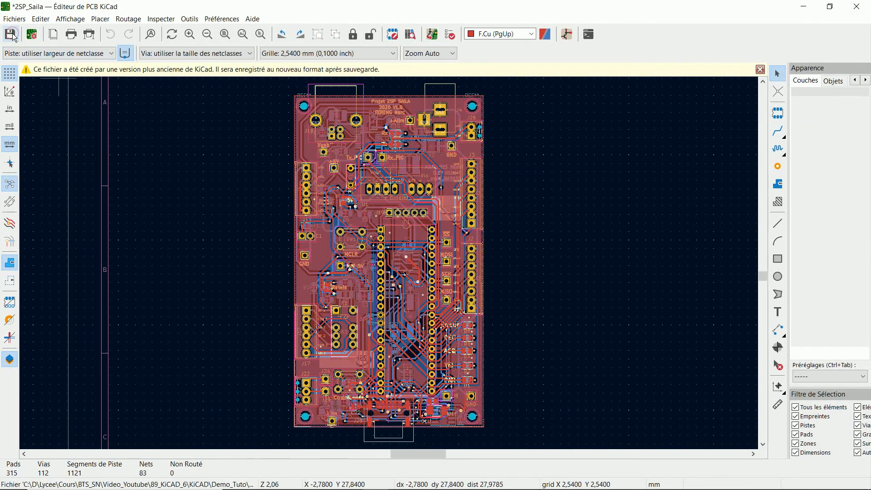